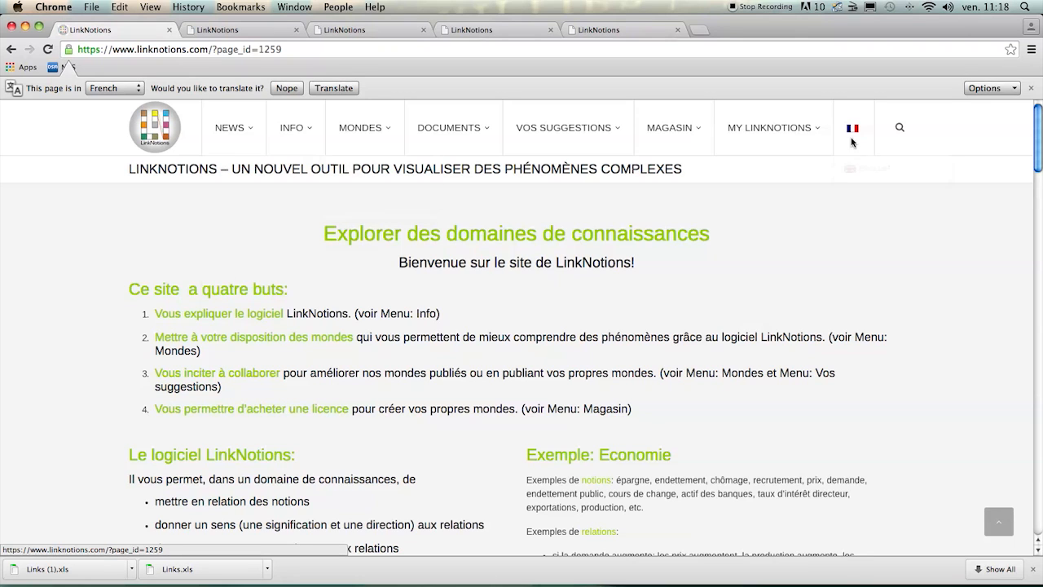
- Switch the LinkNotions website to English and open the account login page
mouse_move(854, 133)
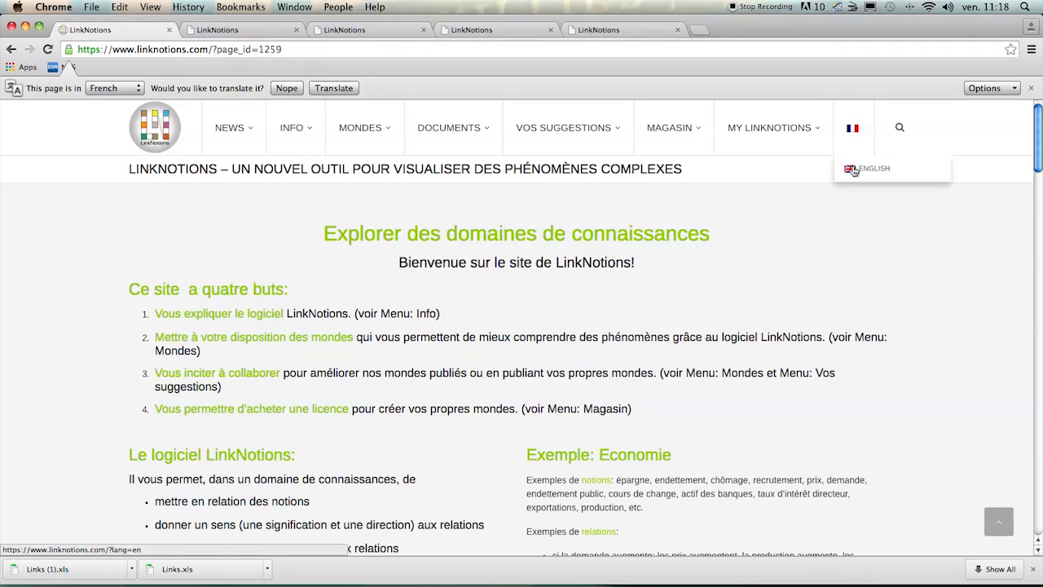
click(854, 170)
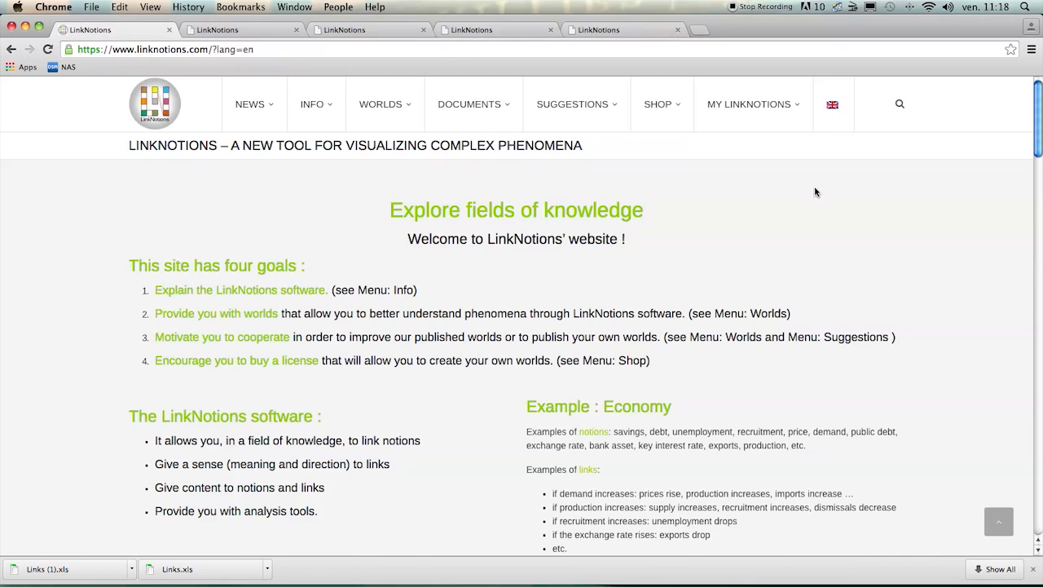
mouse_move(759, 110)
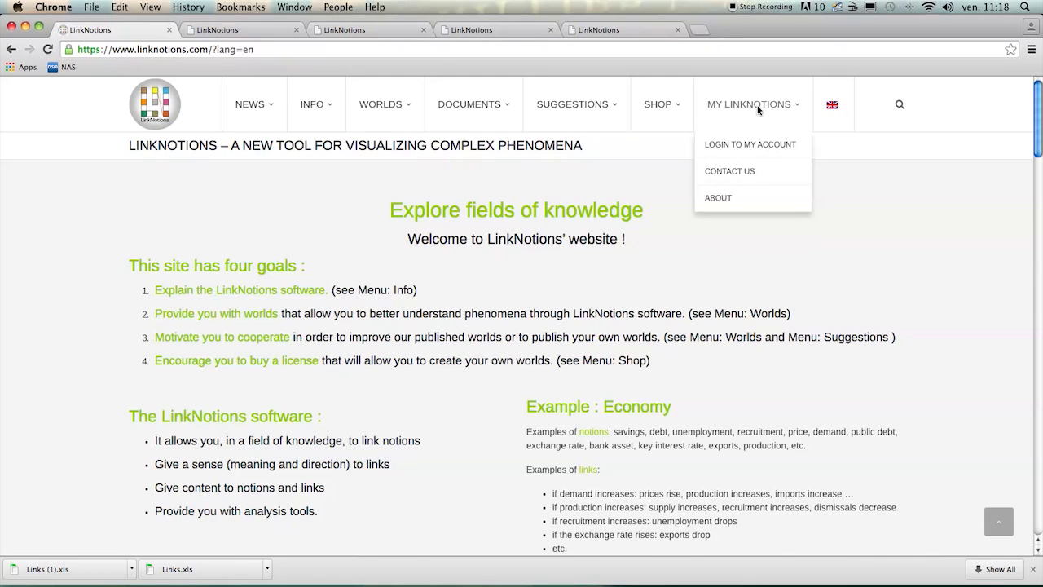
click(756, 150)
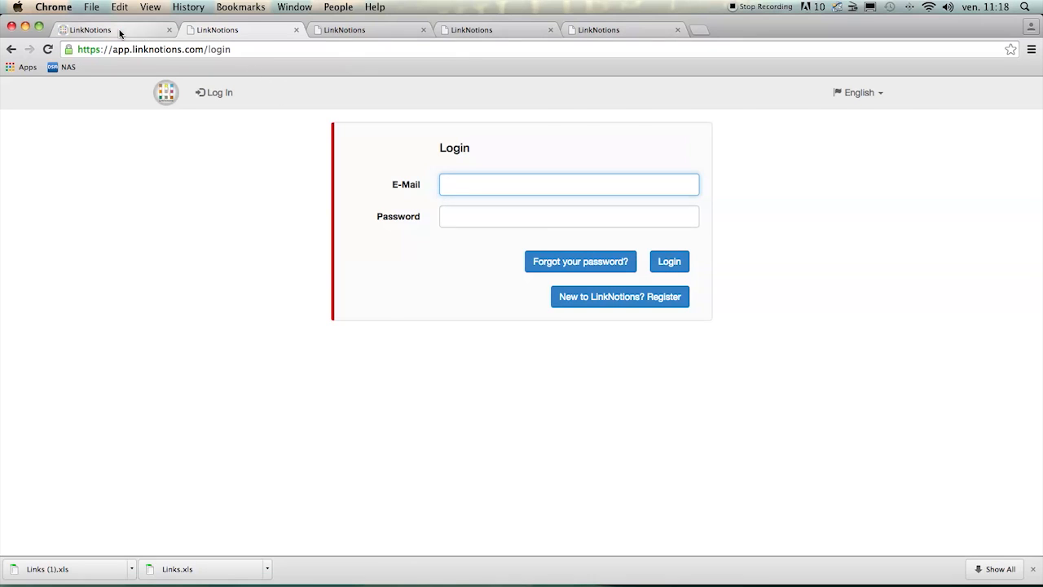
- Return to the LinkNotions website and open the page about buying a licence
click(120, 32)
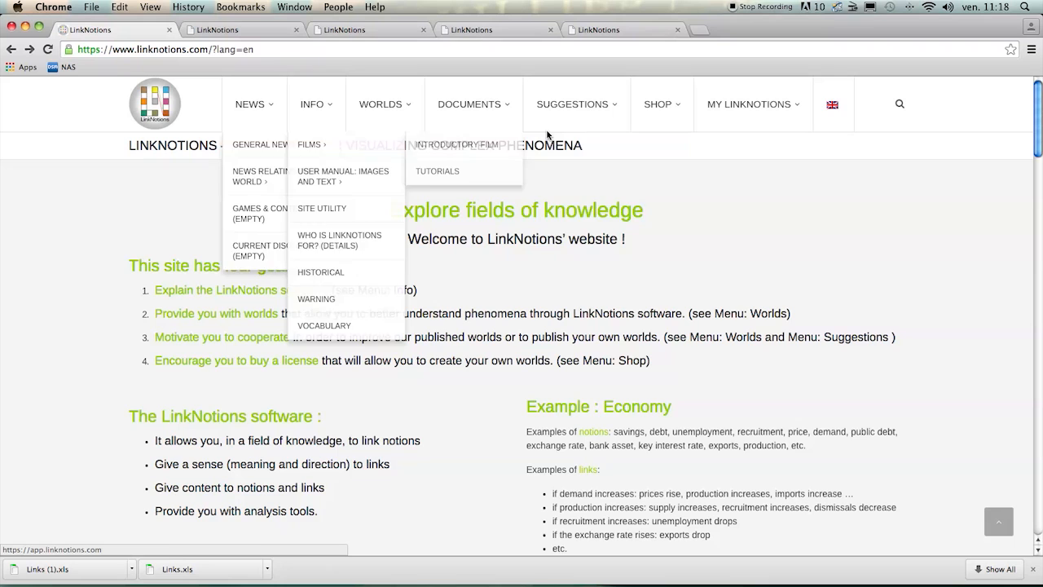
mouse_move(672, 107)
click(670, 144)
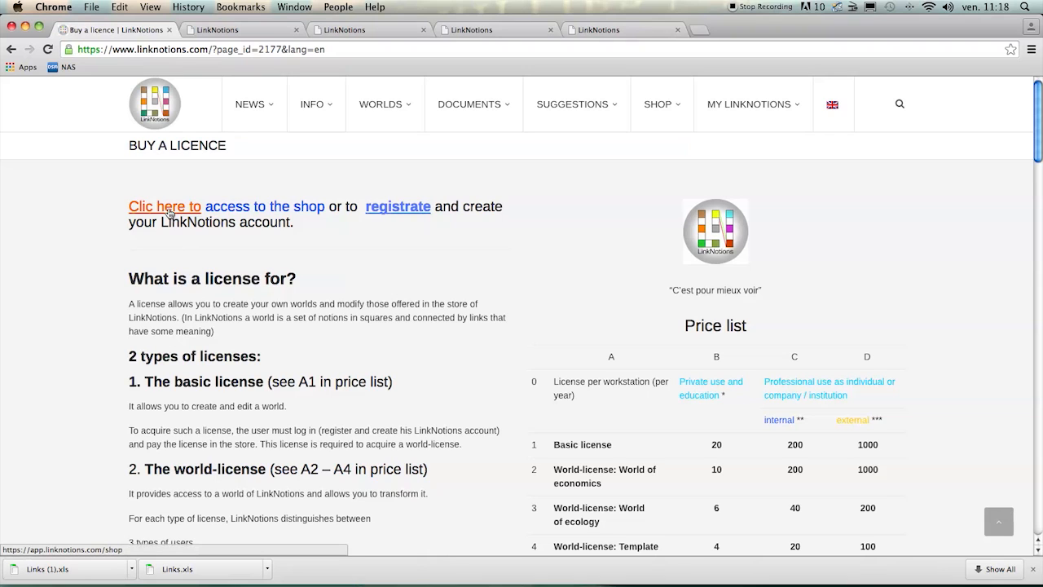
- View the login page, then bring up the logged-in My LinkNotions page and check its available interface languages
click(222, 35)
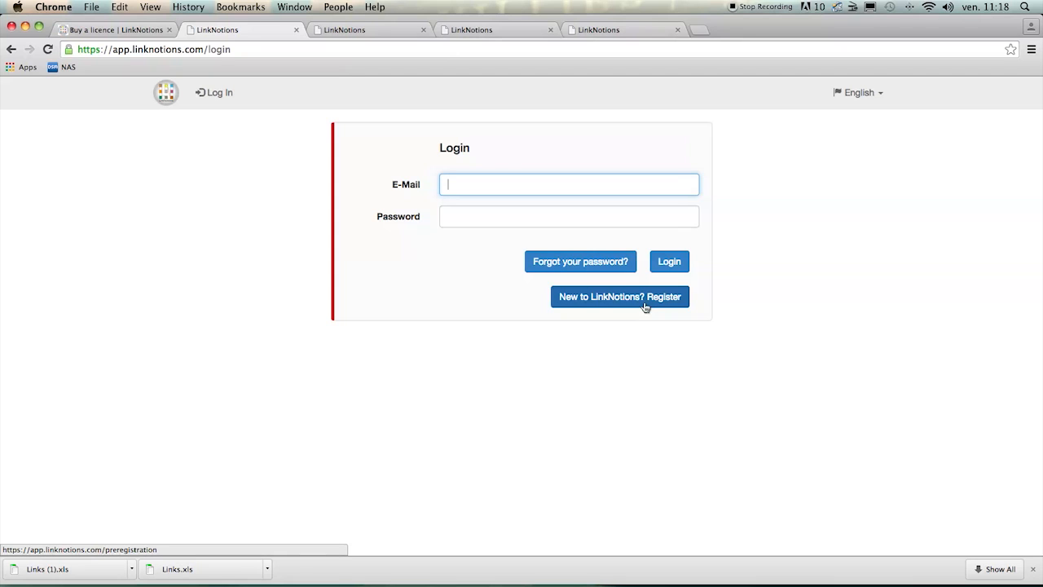
click(356, 35)
mouse_move(326, 259)
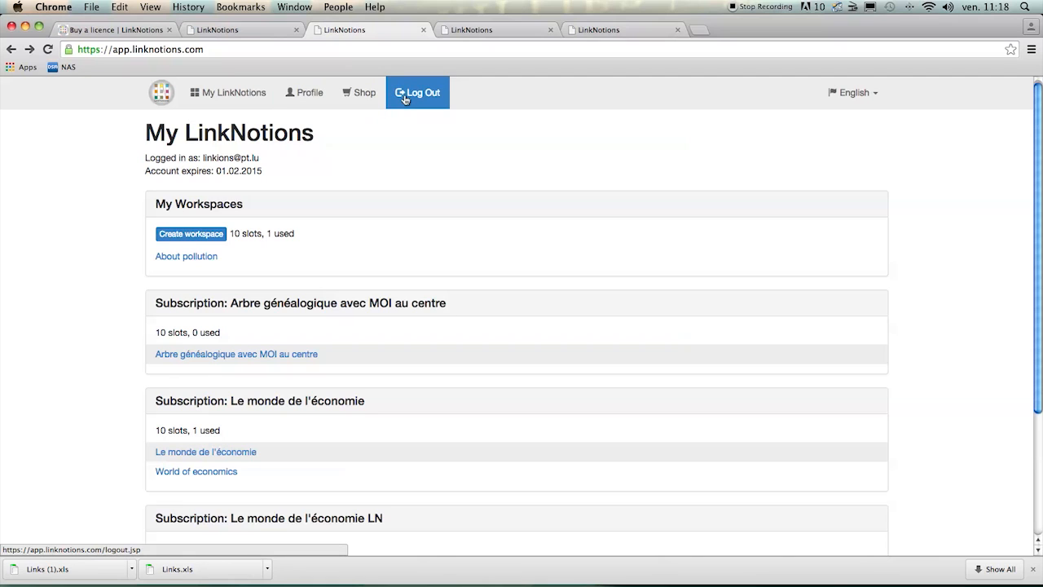
click(841, 97)
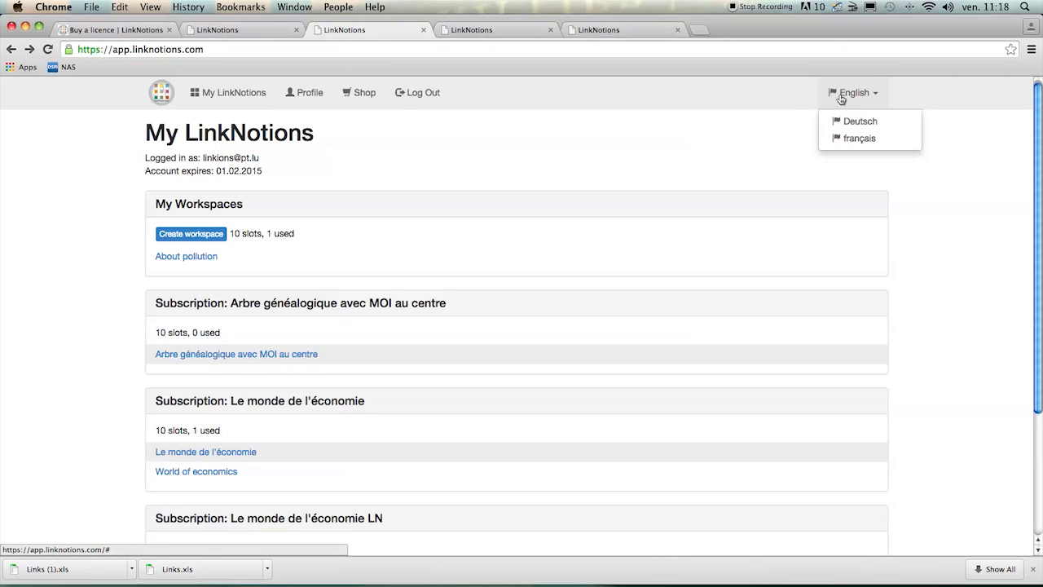
click(841, 97)
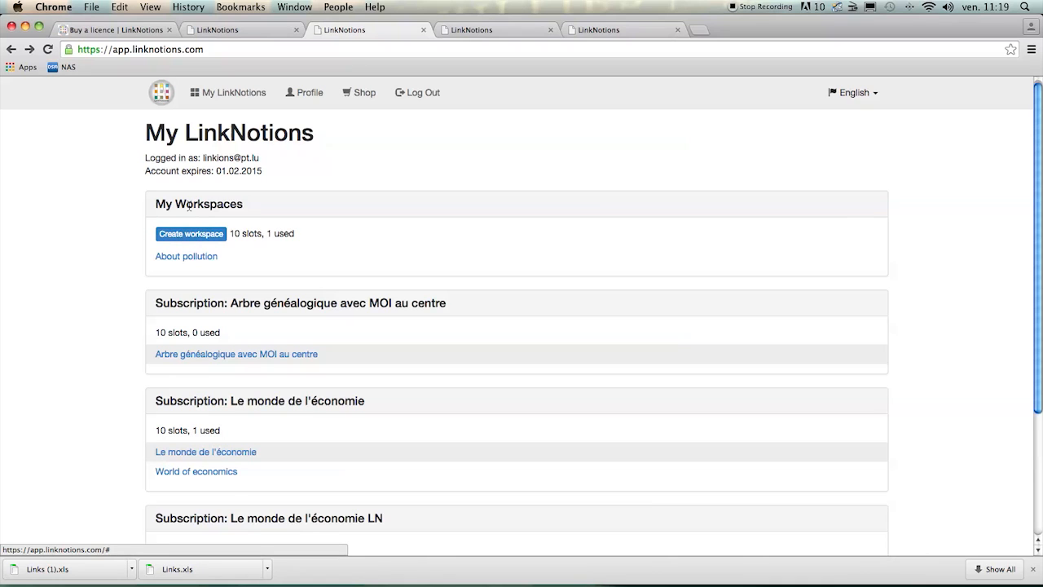
- Start a new workspace with English as its default language and name it "My first world"
click(192, 234)
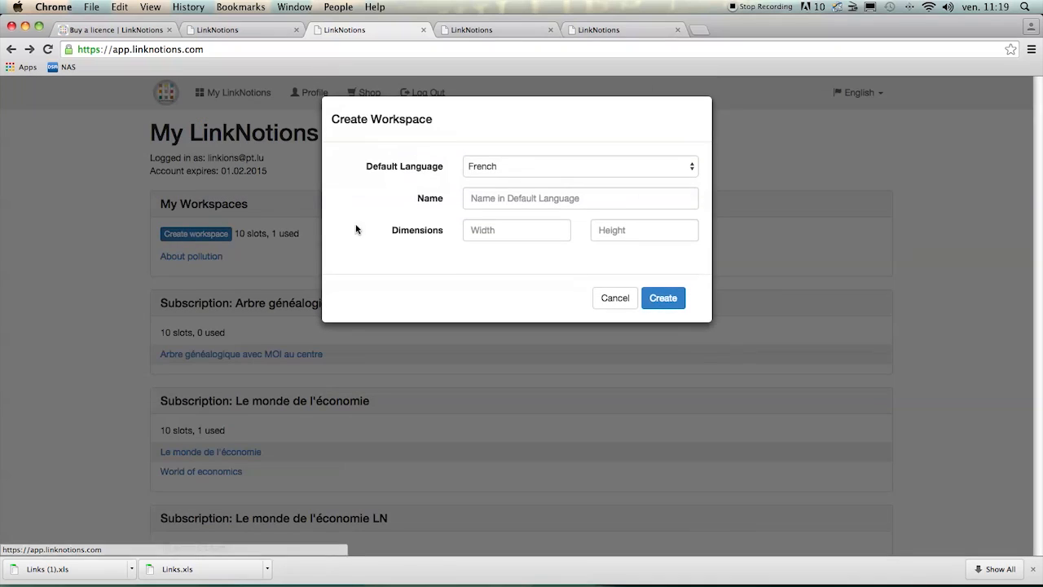
click(523, 166)
click(518, 193)
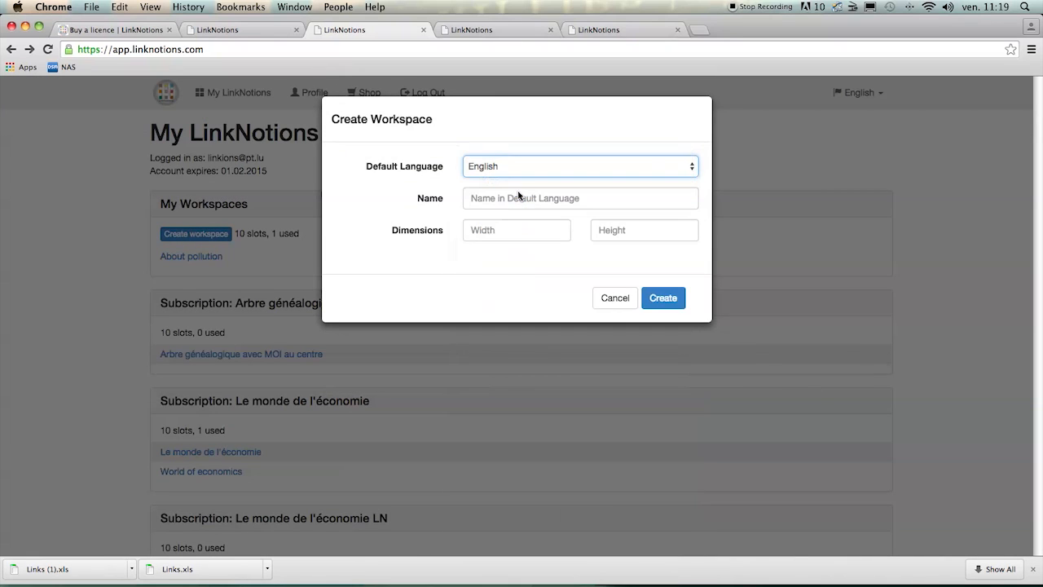
click(515, 200)
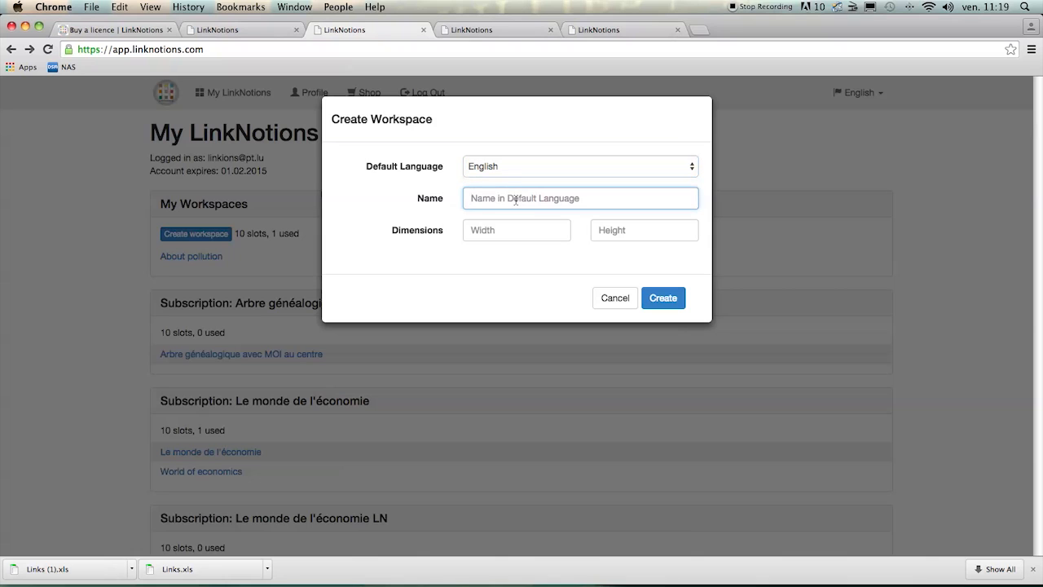
text(My f)
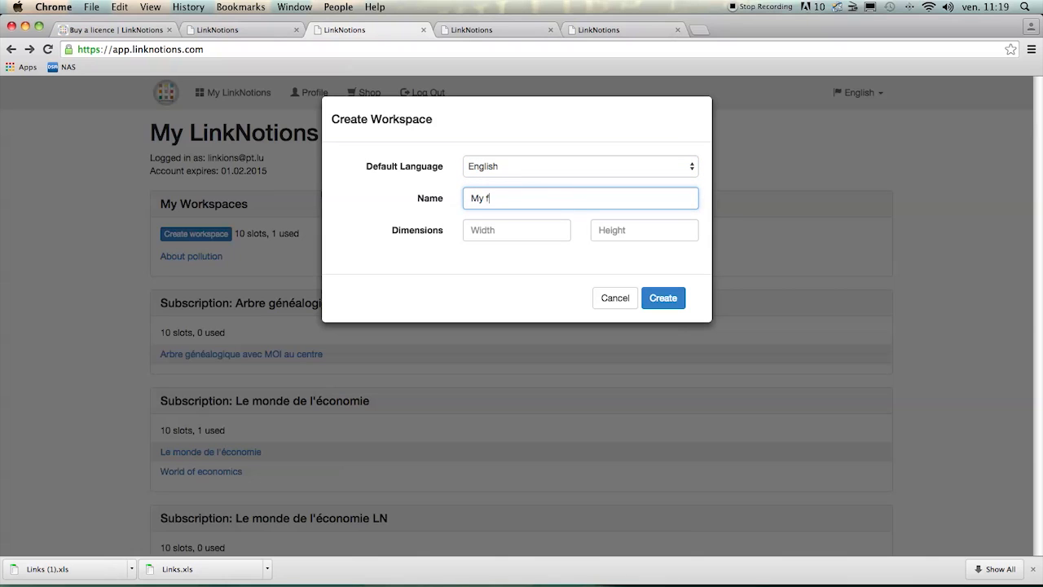
text(irst world)
- Set the workspace dimensions to a width of 15 and a height of 6, and create it
click(500, 230)
text(1)
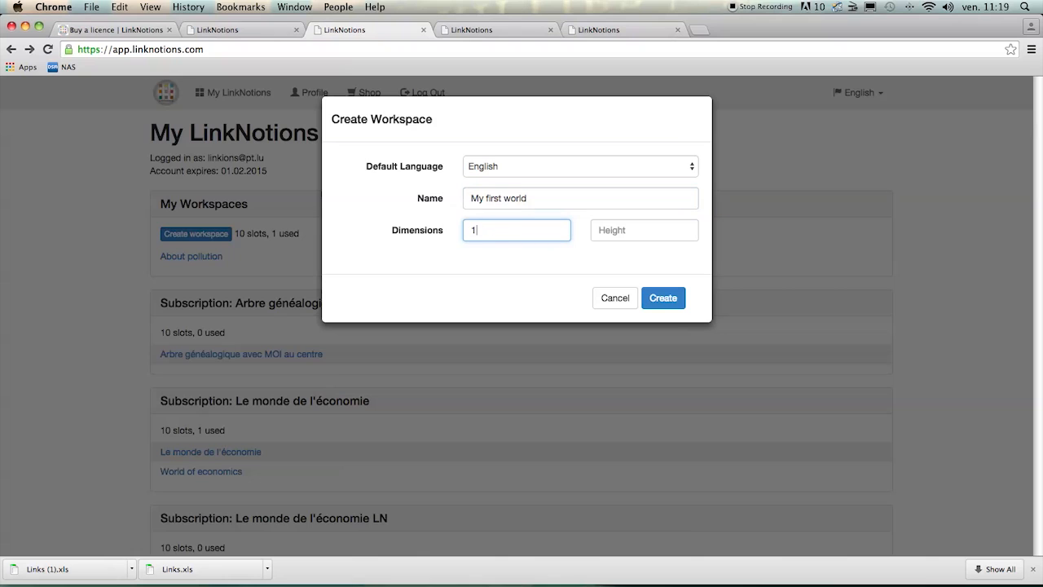
text(5)
click(630, 230)
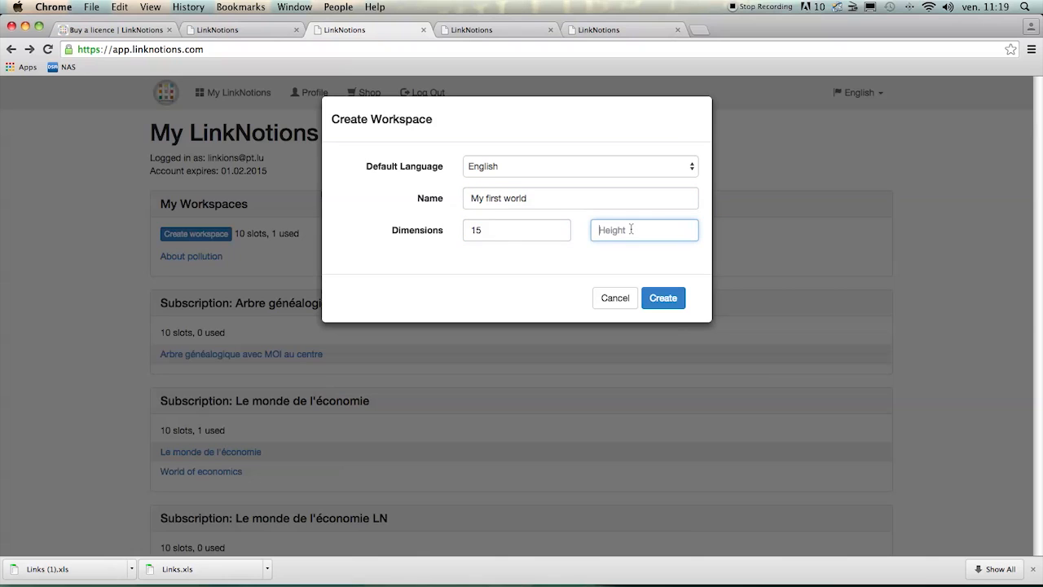
text(6)
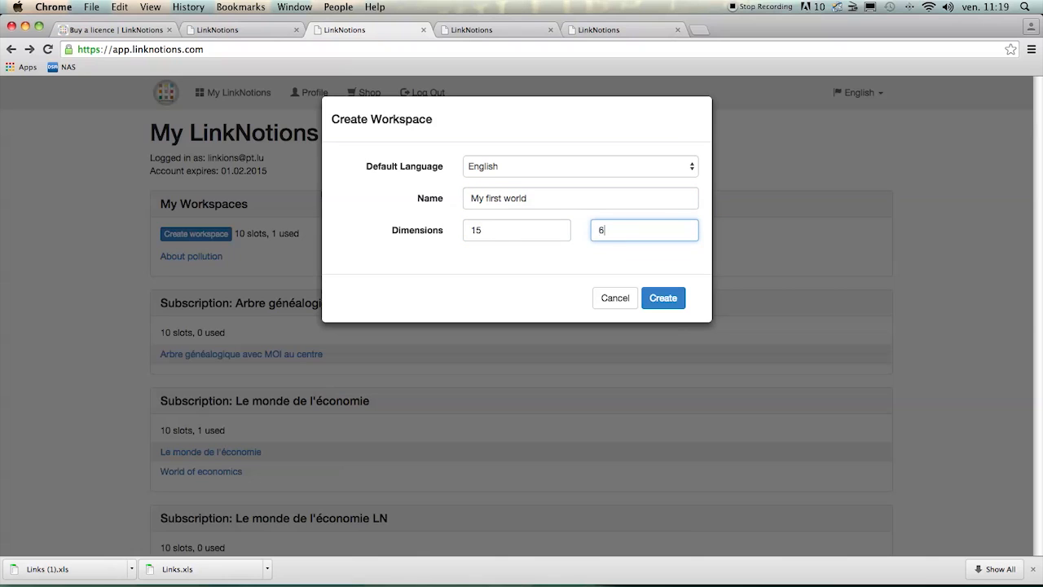
click(674, 299)
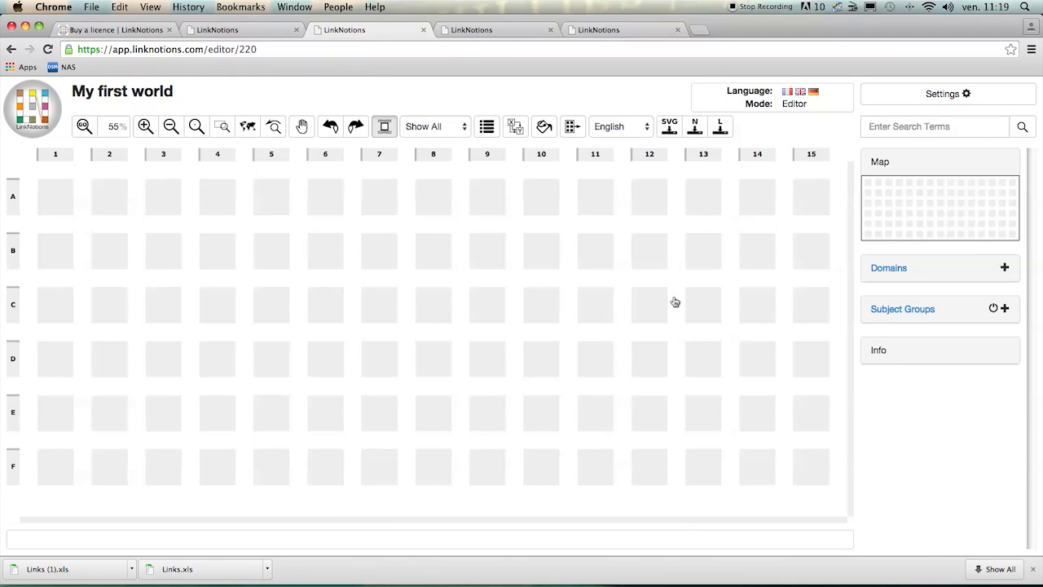
- Try the editor interface in French, switch it back to English, and check the world's available content languages
click(787, 93)
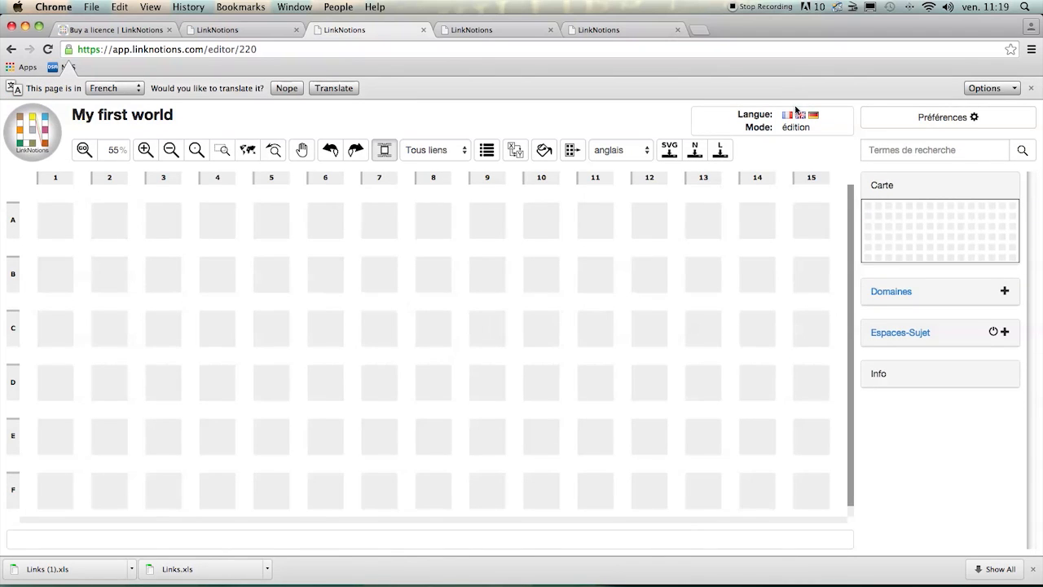
click(800, 117)
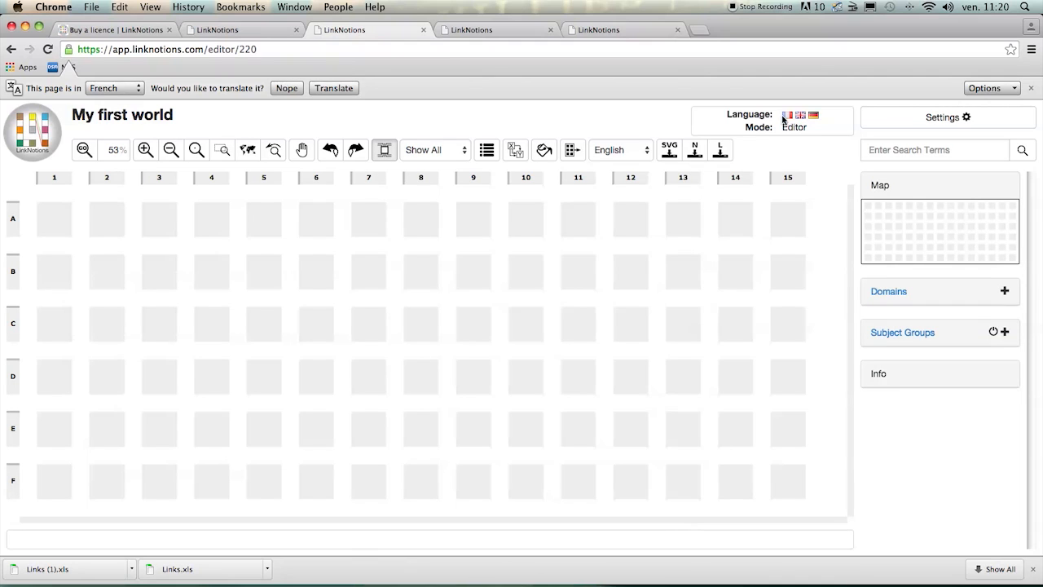
click(619, 151)
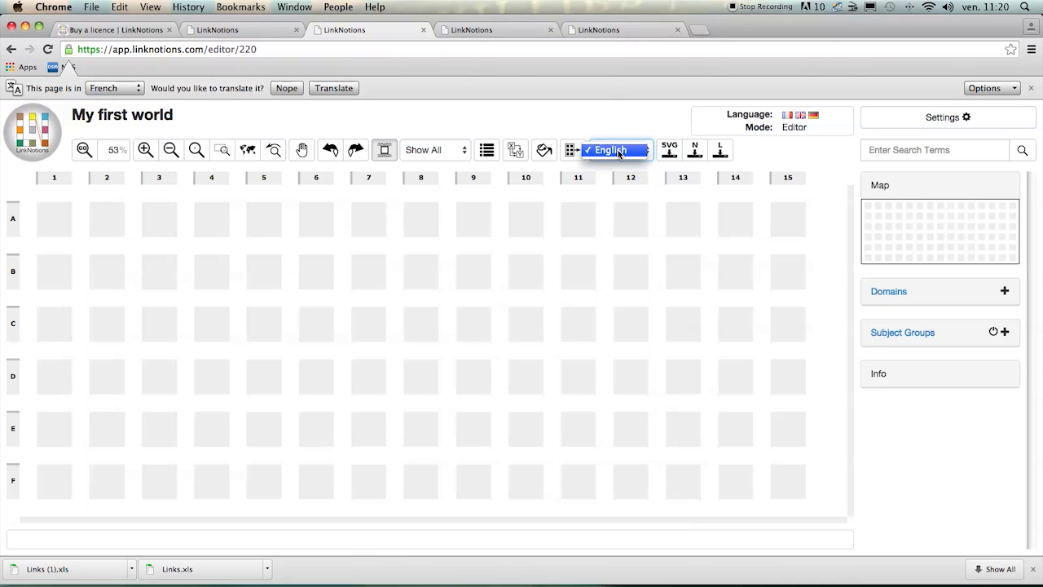
click(618, 150)
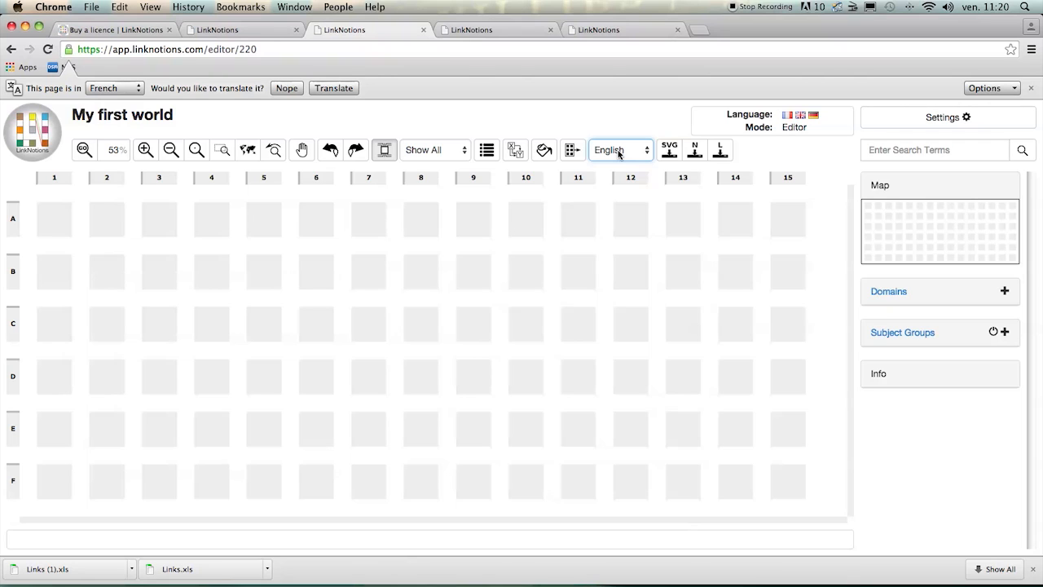
- Create a notion named "Cars" at grid position C6
click(319, 325)
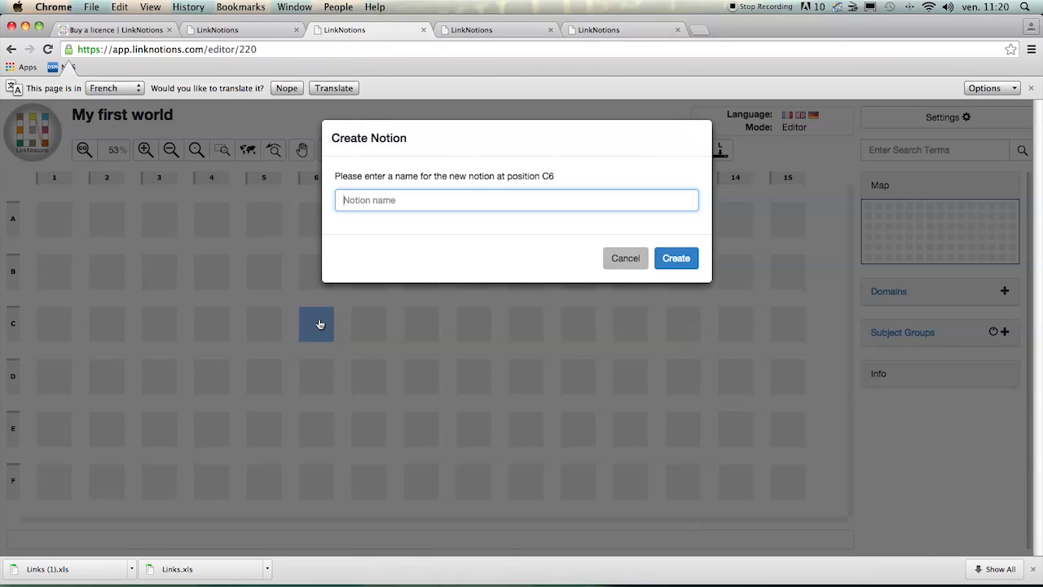
text(Cars)
click(682, 258)
- Create a notion named "Pollution" at grid position C8
double_click(426, 326)
text(Pollut)
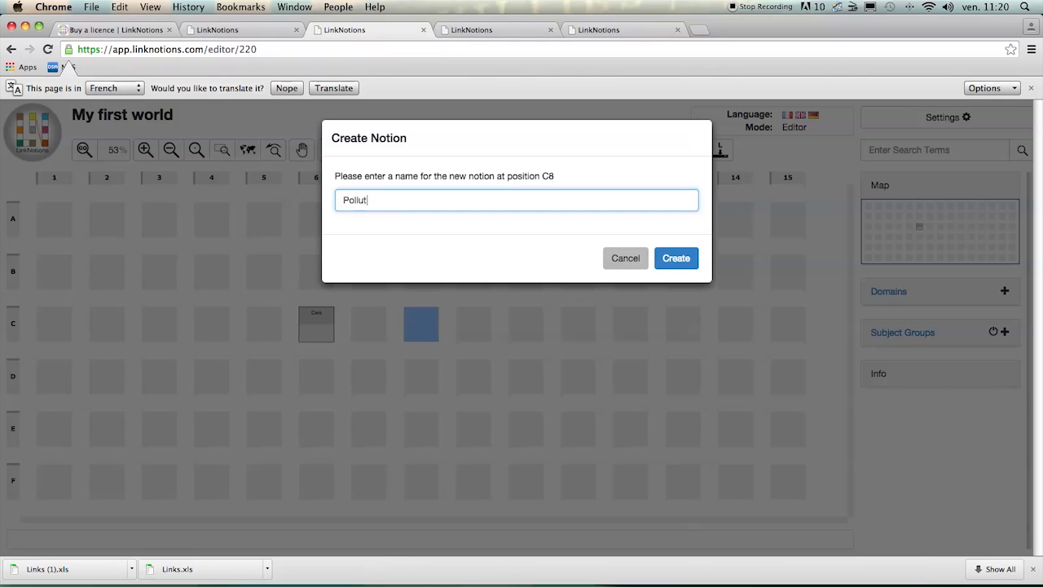
text(ion)
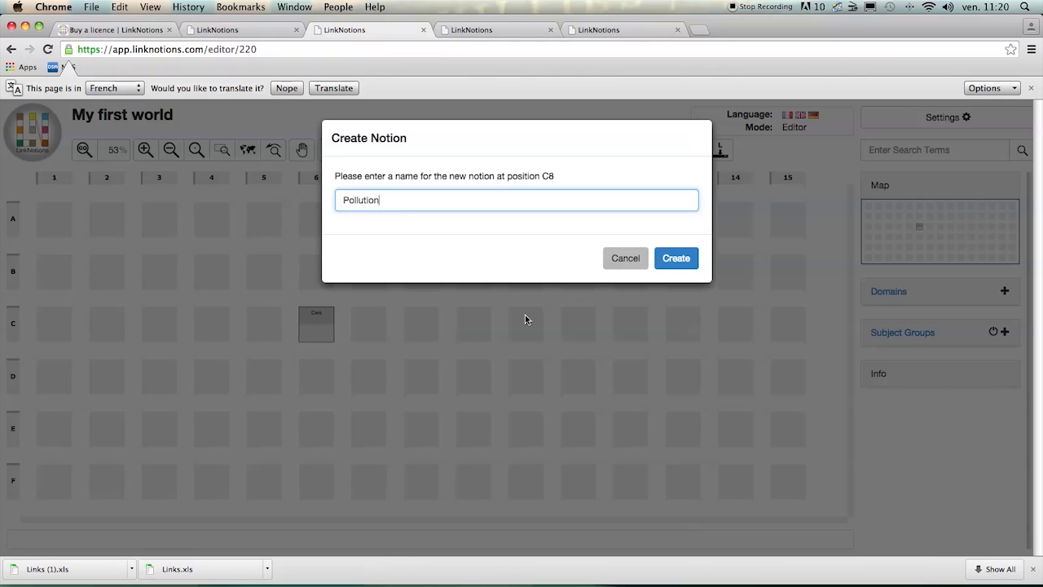
click(676, 258)
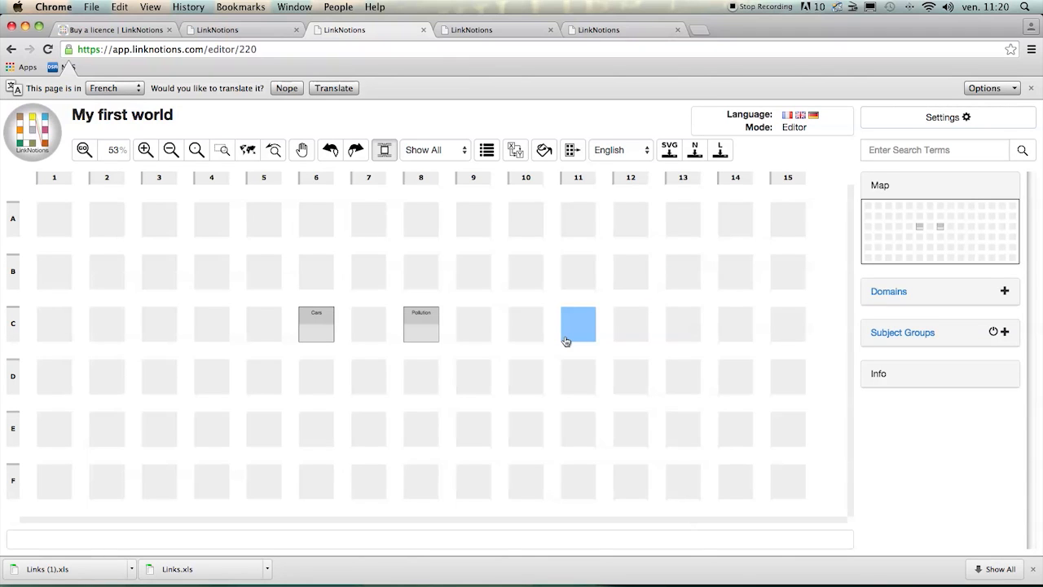
- Open the properties of the Cars notion and enter the English summary description "cars are ..."
click(323, 328)
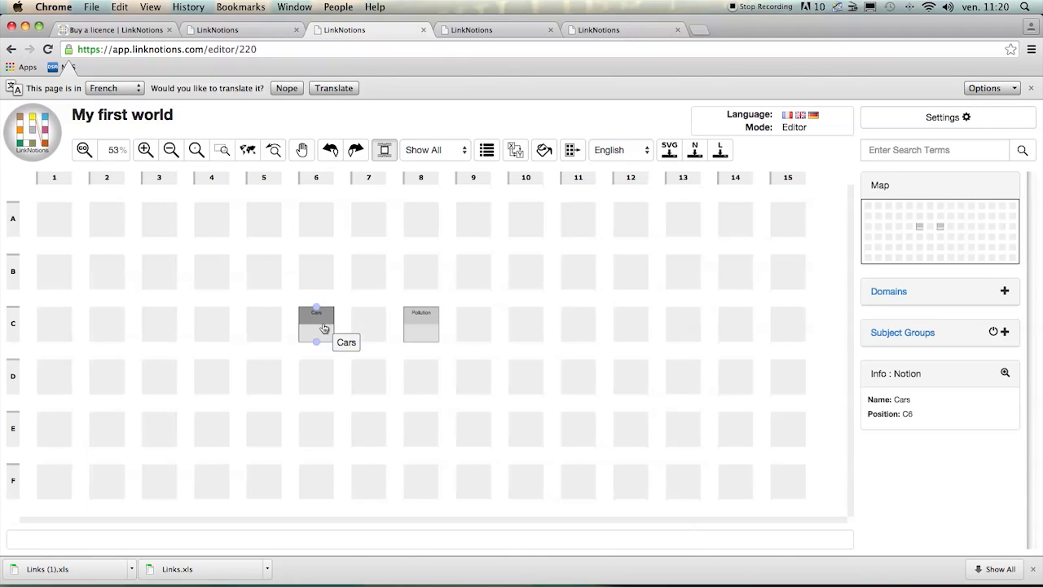
click(324, 327)
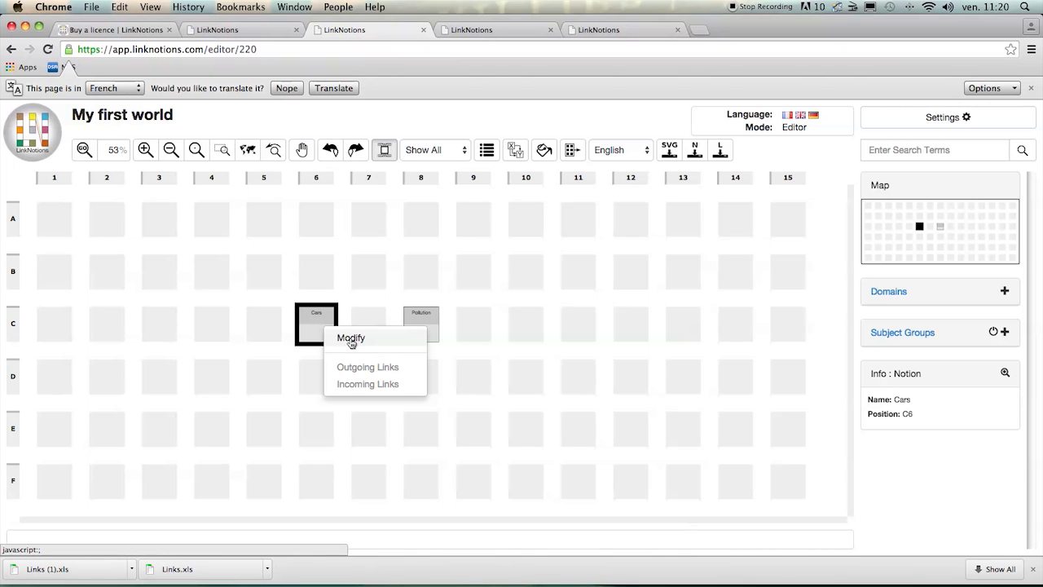
click(351, 339)
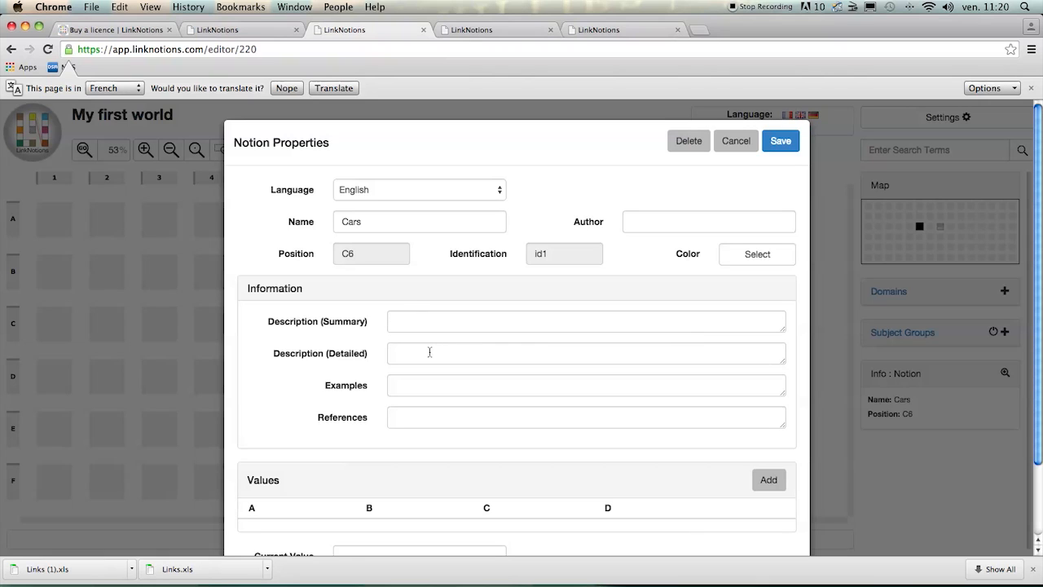
click(430, 321)
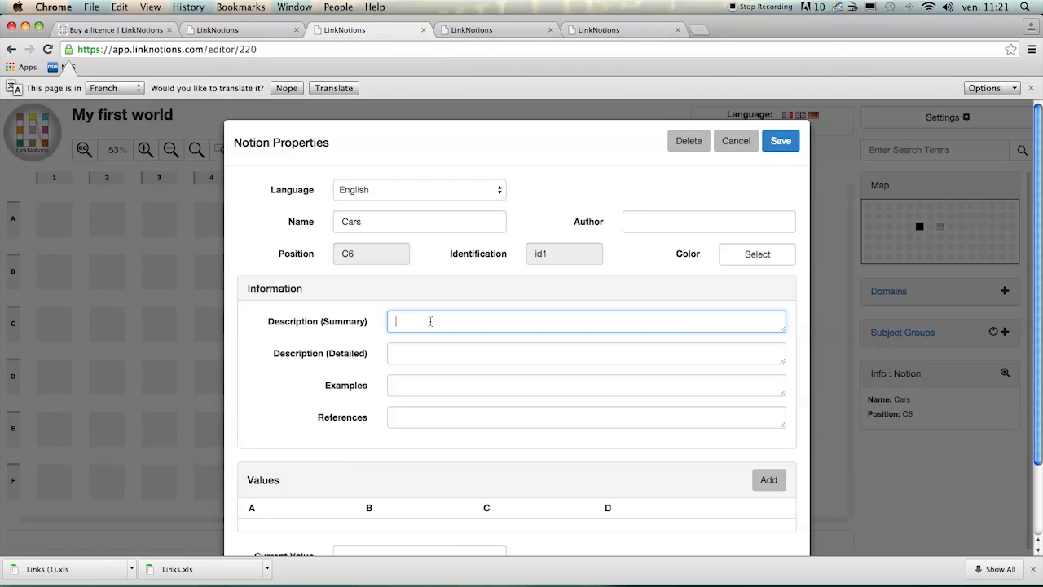
text(cars are)
- Change the notion's language to French and enter the summary description "les voitures ..."
click(392, 190)
click(389, 202)
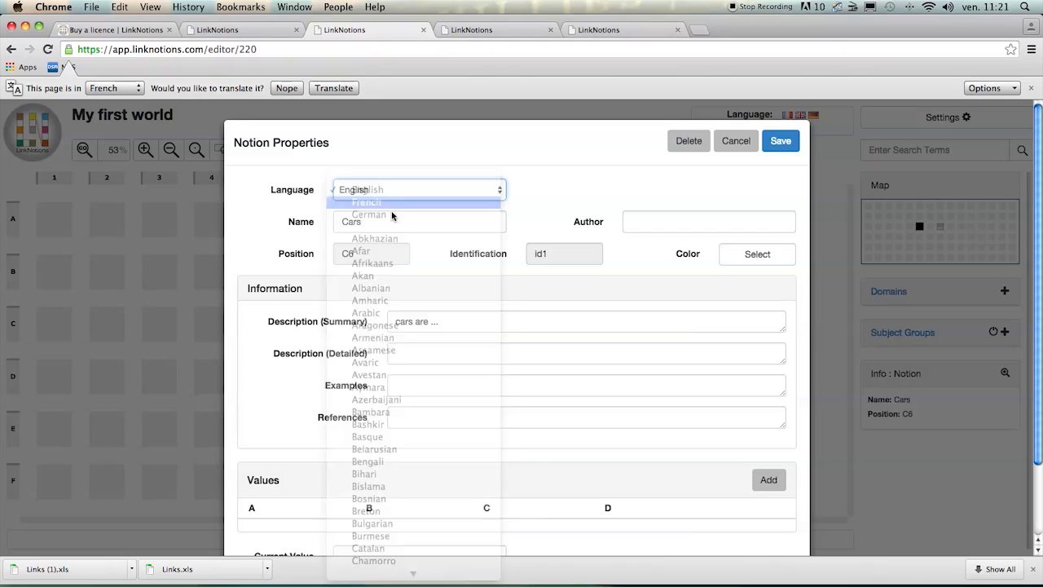
click(411, 325)
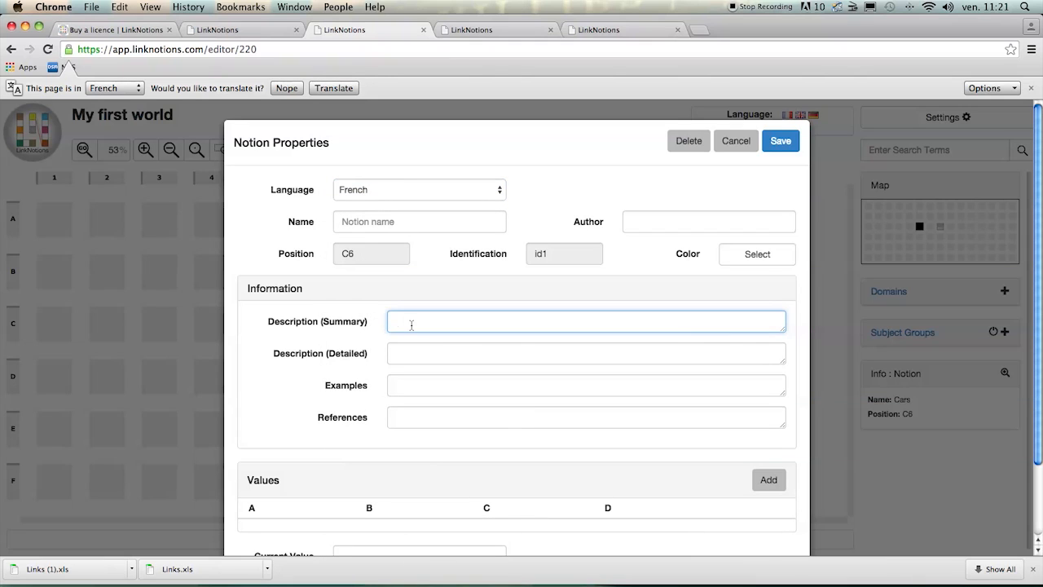
text(les voitures ...)
- Add a row of values to the Cars notion and enter "France" in column A
click(715, 469)
click(768, 478)
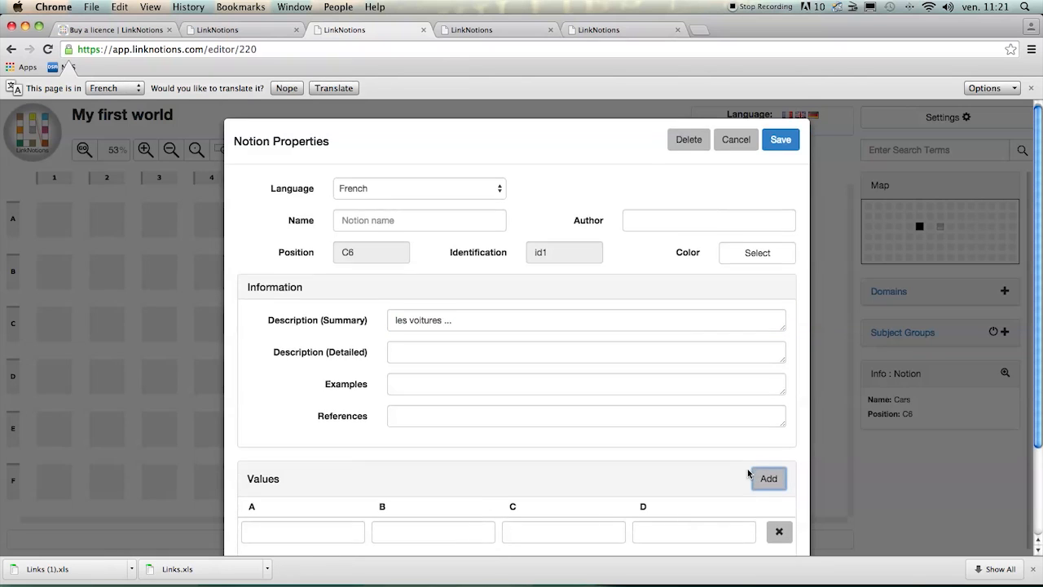
scroll(748, 470, down, 3)
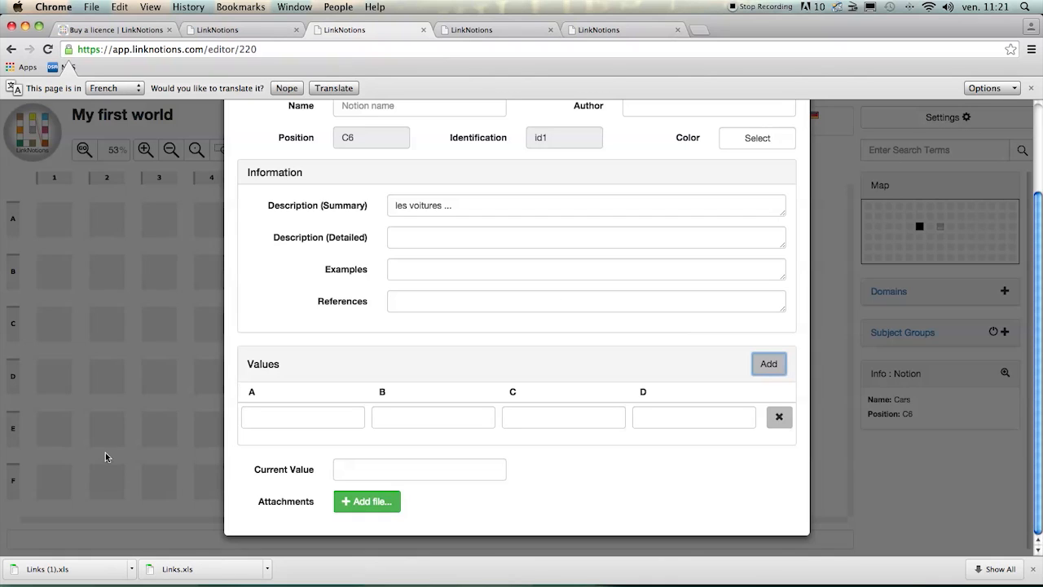
click(264, 420)
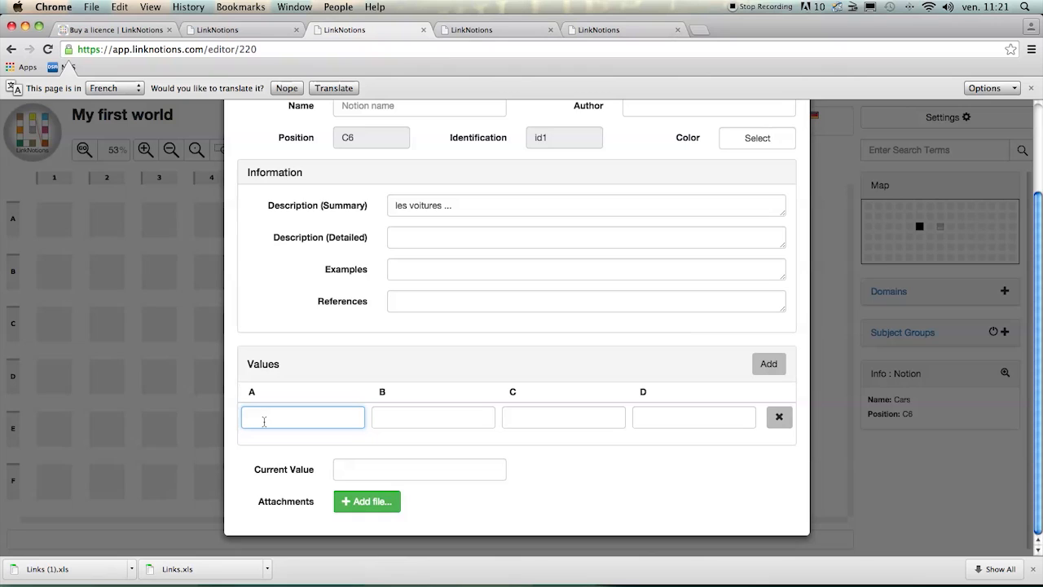
text(France)
- Attach the file "About cars and ecology" from the Desktop to the Cars notion and save its properties
click(362, 503)
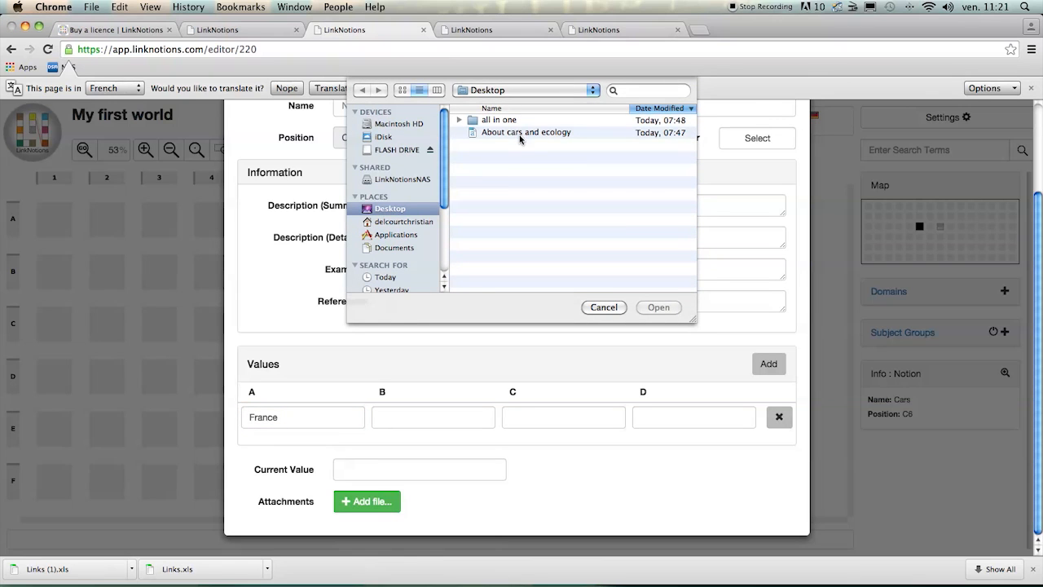
click(519, 135)
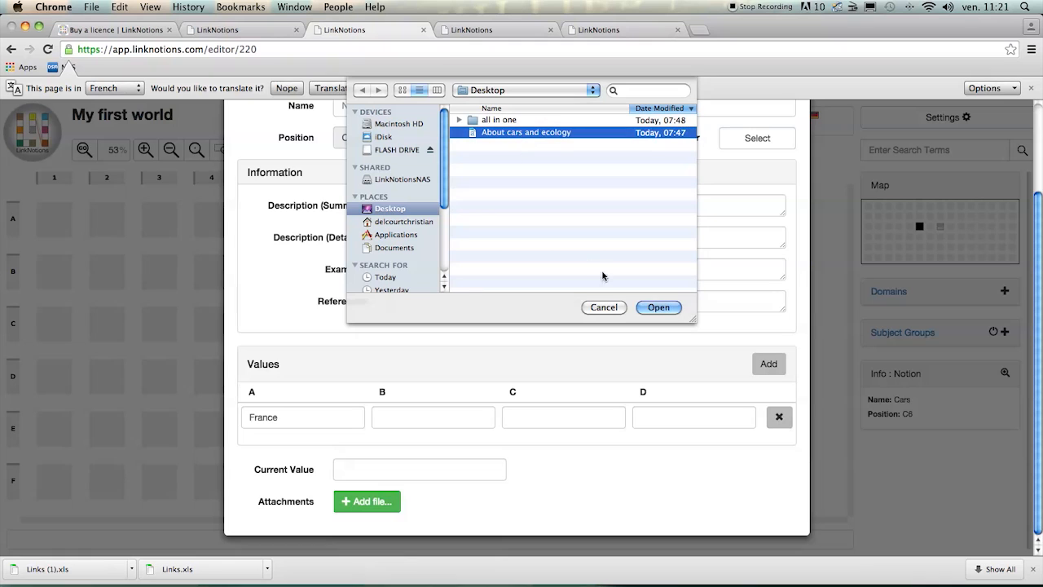
click(658, 308)
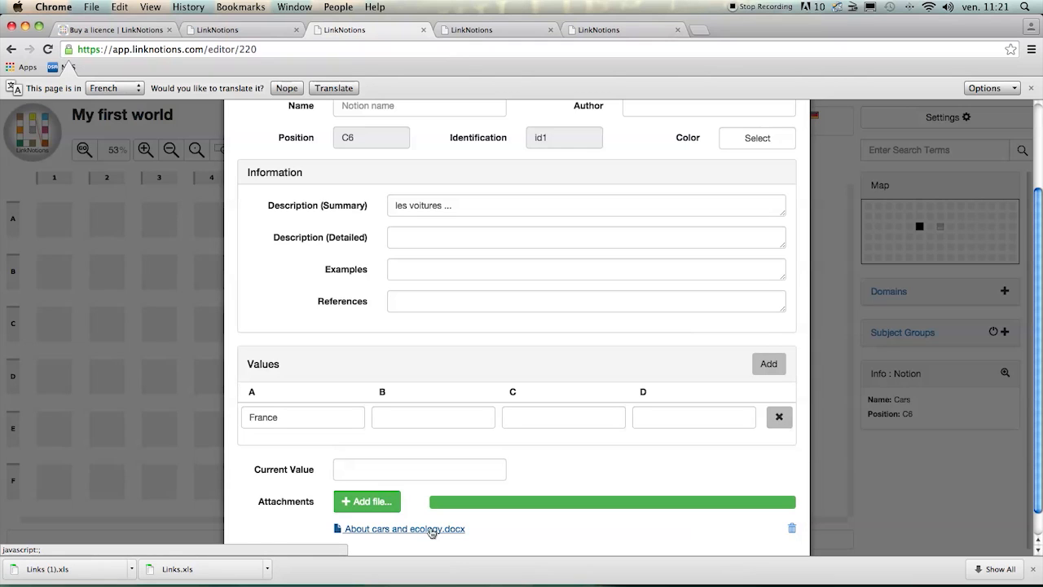
scroll(431, 530, up, 3)
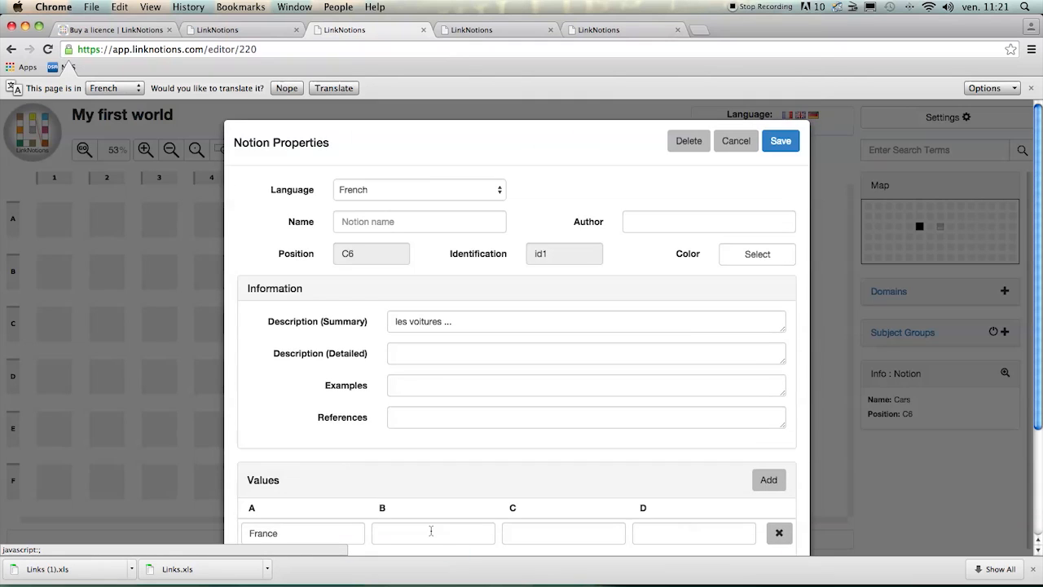
click(781, 141)
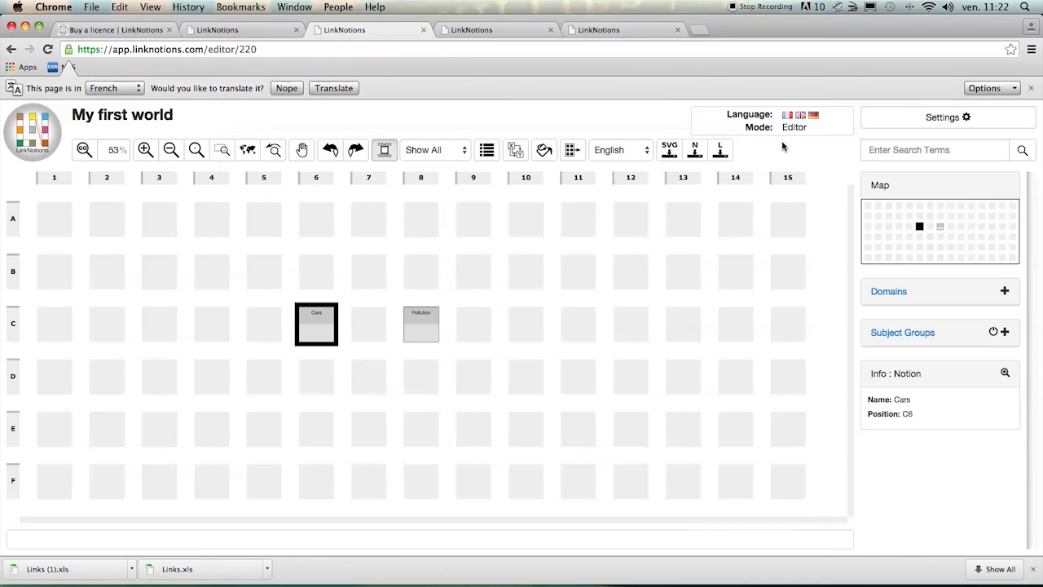
- Examine the additional information of the Cars notion and close it
click(439, 302)
mouse_move(323, 322)
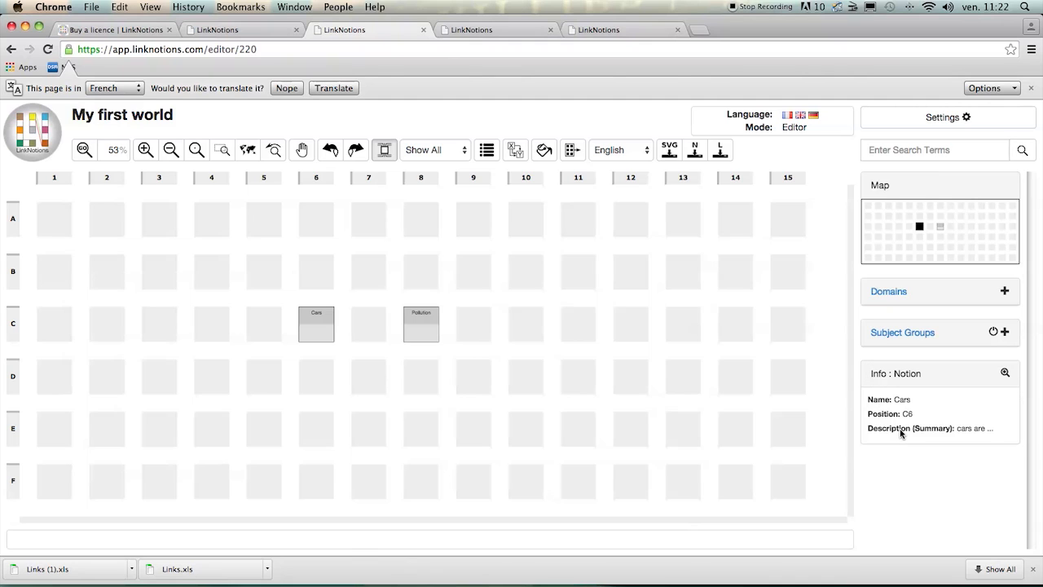
click(1004, 374)
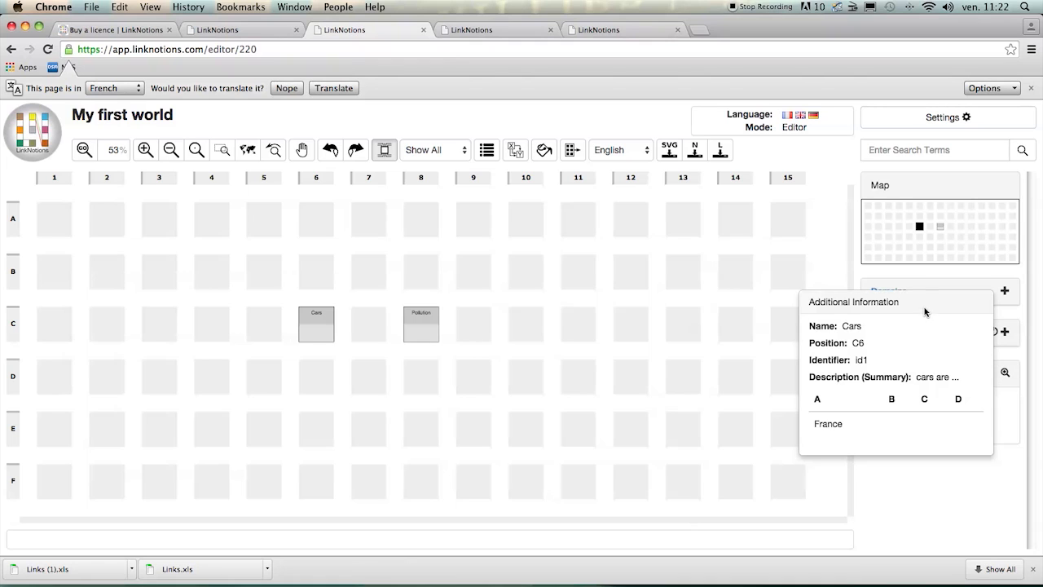
click(923, 505)
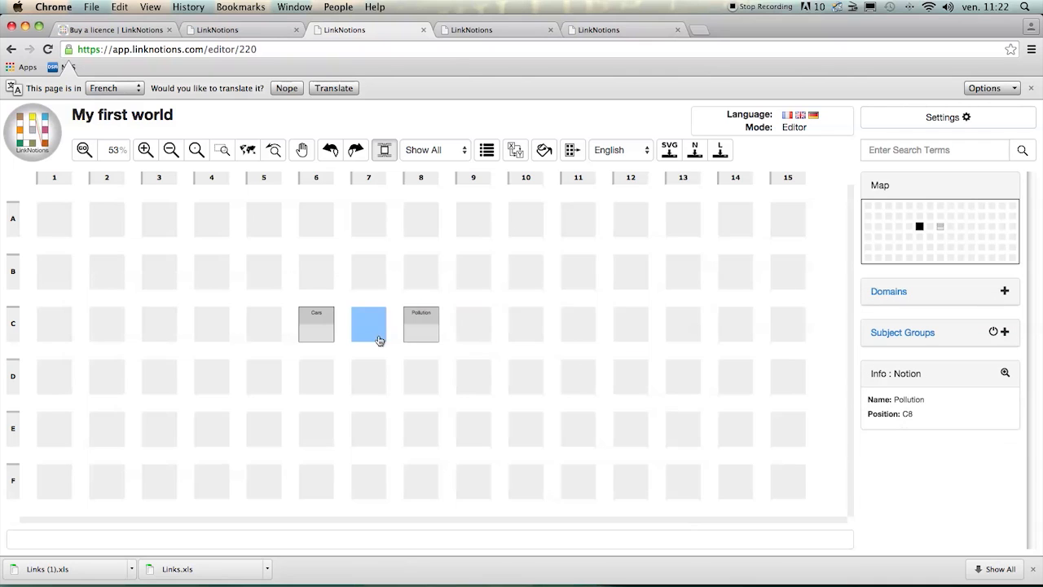
- Move the Cars notion to grid position D6 and the Pollution notion to C10
click(322, 331)
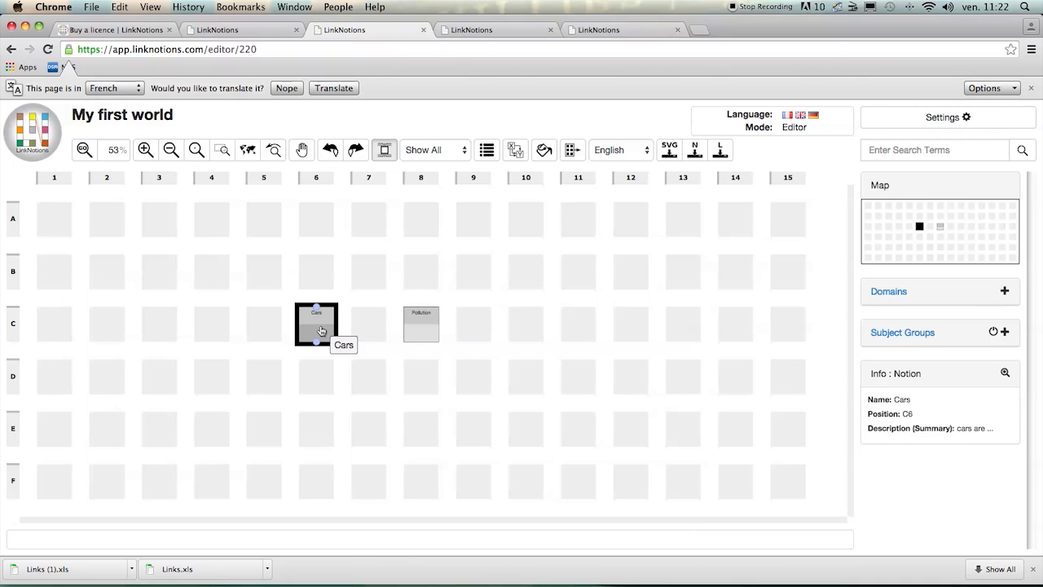
drag(322, 341, 326, 377)
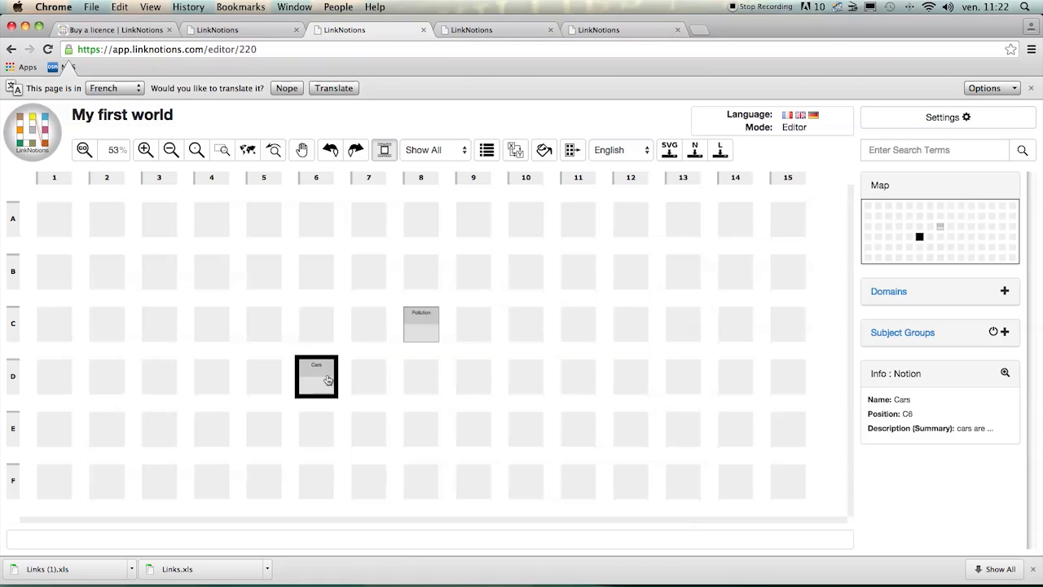
drag(428, 335, 543, 338)
- Return the Cars notion to grid position C6 and the Pollution notion to C8
drag(321, 378, 321, 330)
drag(531, 328, 436, 331)
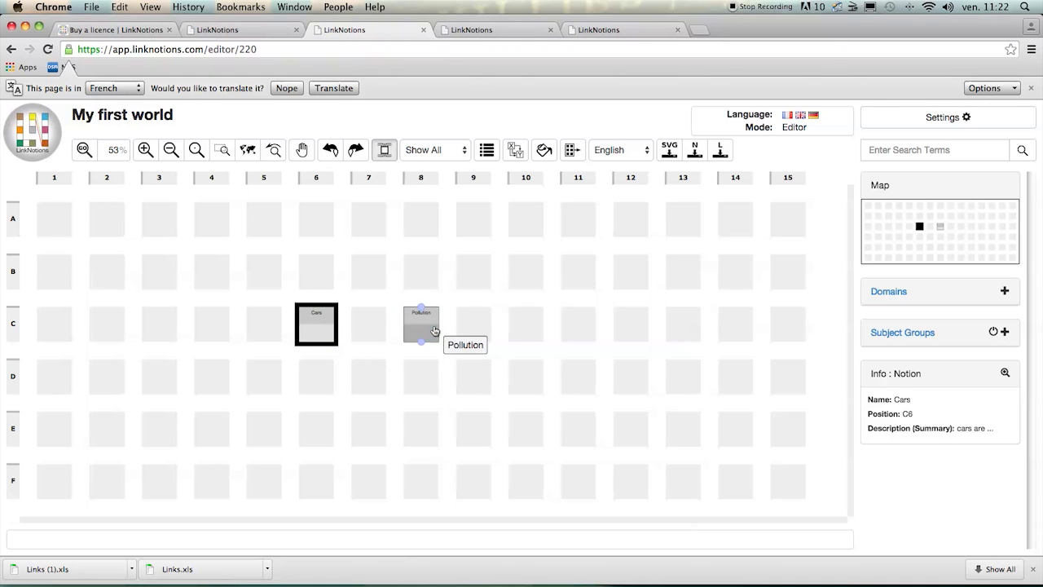
- Create a link going from the Cars notion to the Pollution notion
click(503, 345)
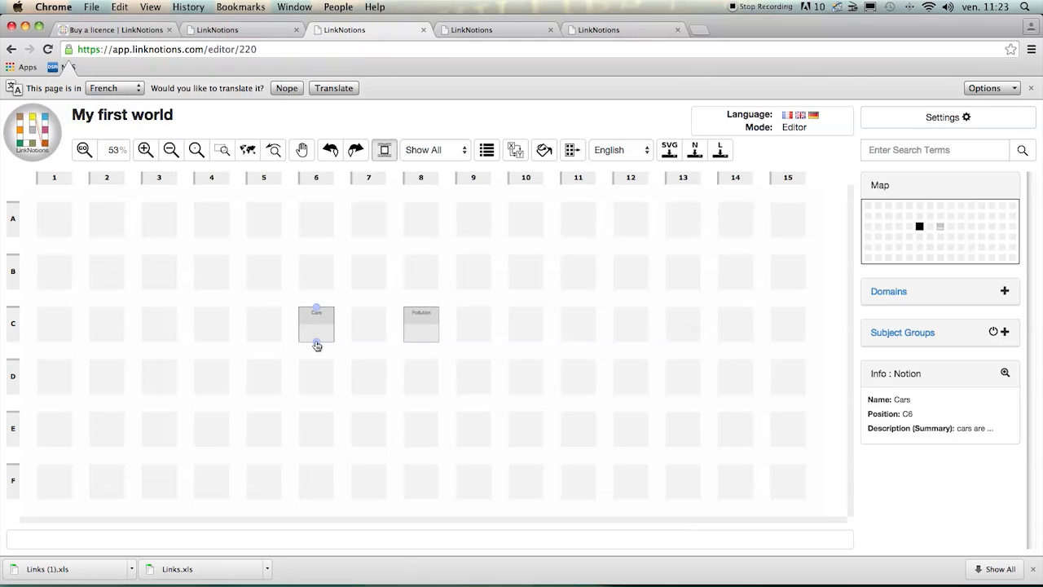
drag(317, 345, 419, 331)
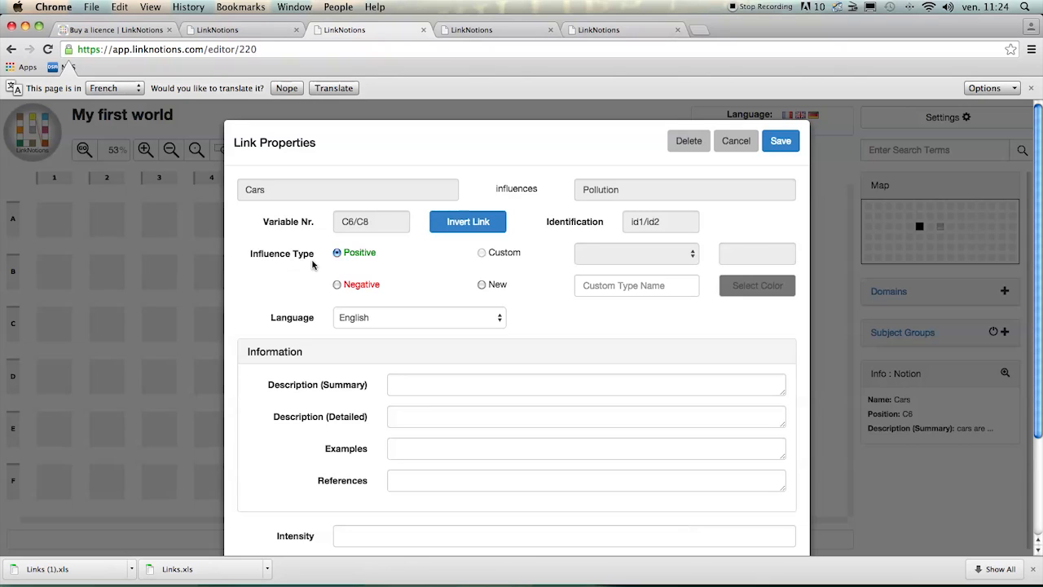
- Try the Negative and New influence types for the link and view the colors offered for a new type
click(338, 287)
click(481, 285)
click(594, 289)
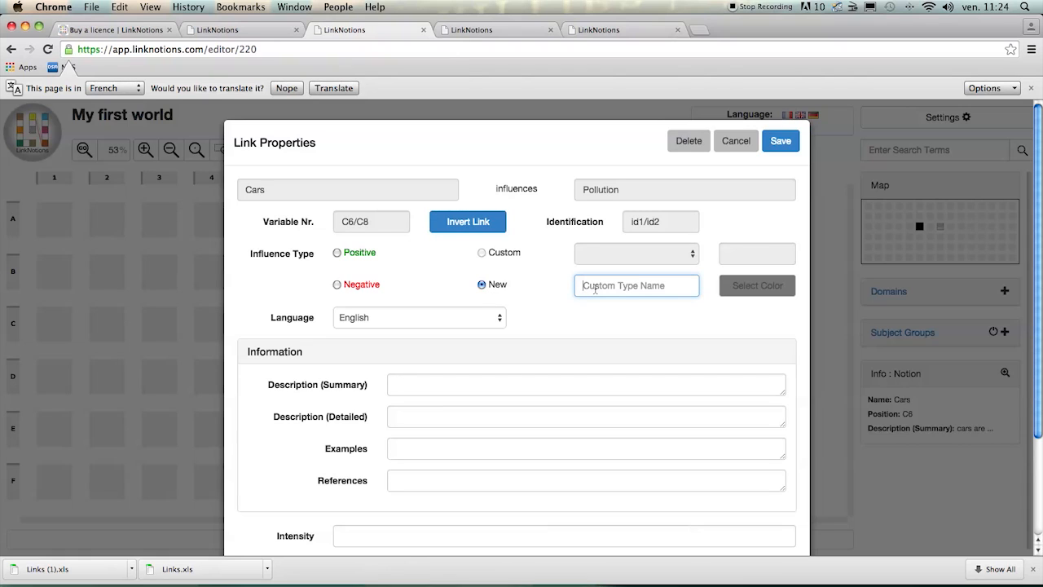
click(750, 290)
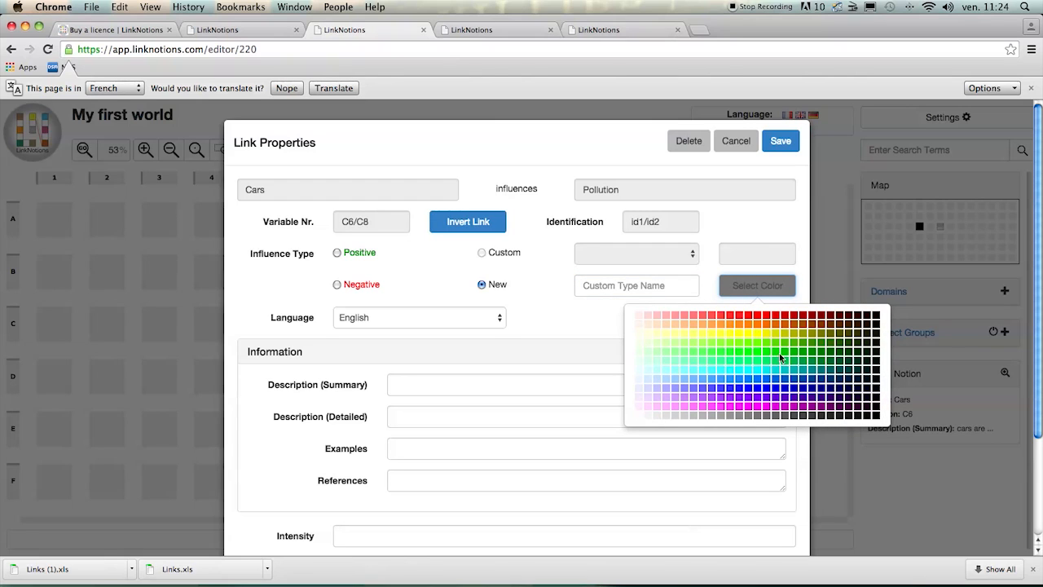
click(611, 323)
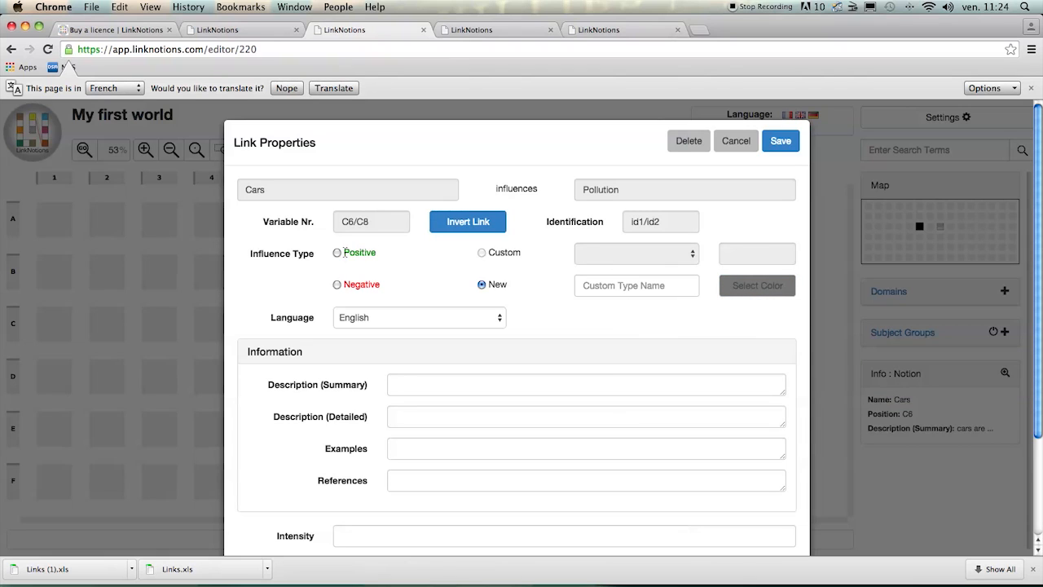
- Set the influence type of the Cars to Pollution link to Positive and save the link
click(337, 253)
click(787, 141)
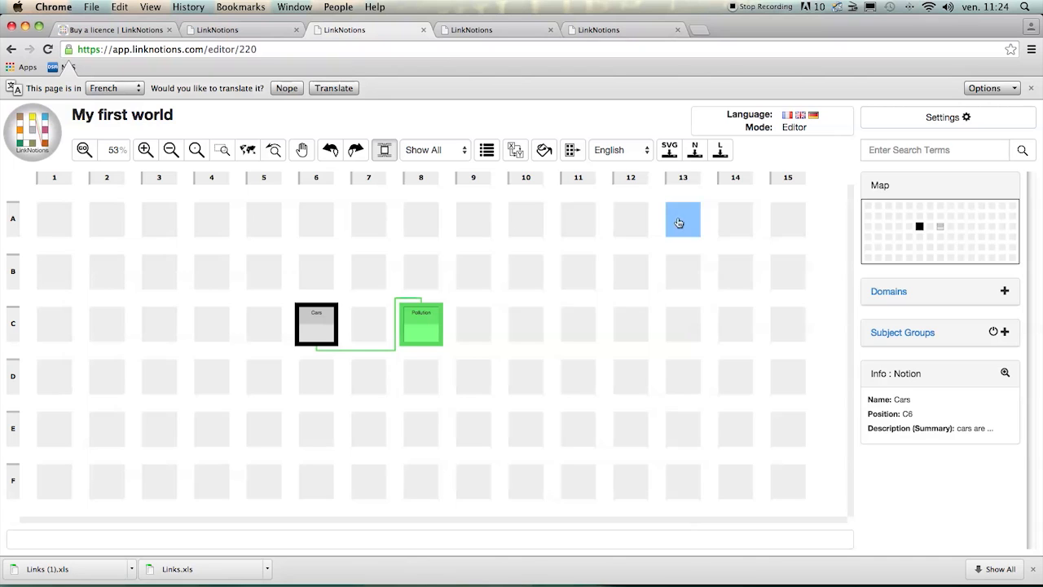
- Create a notion named "Quality of life" at grid position C10
click(531, 325)
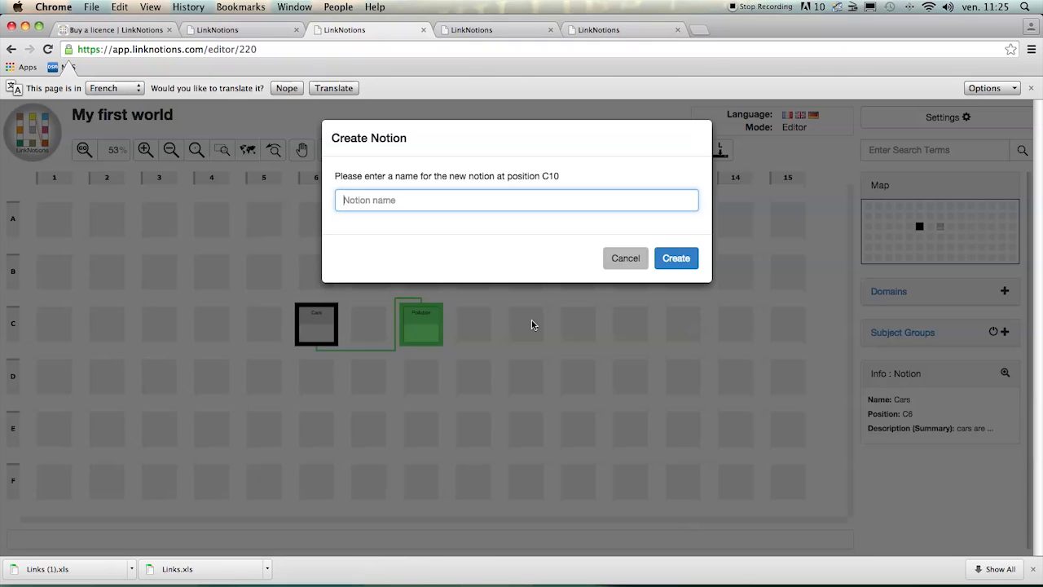
text(Quality of life)
click(690, 264)
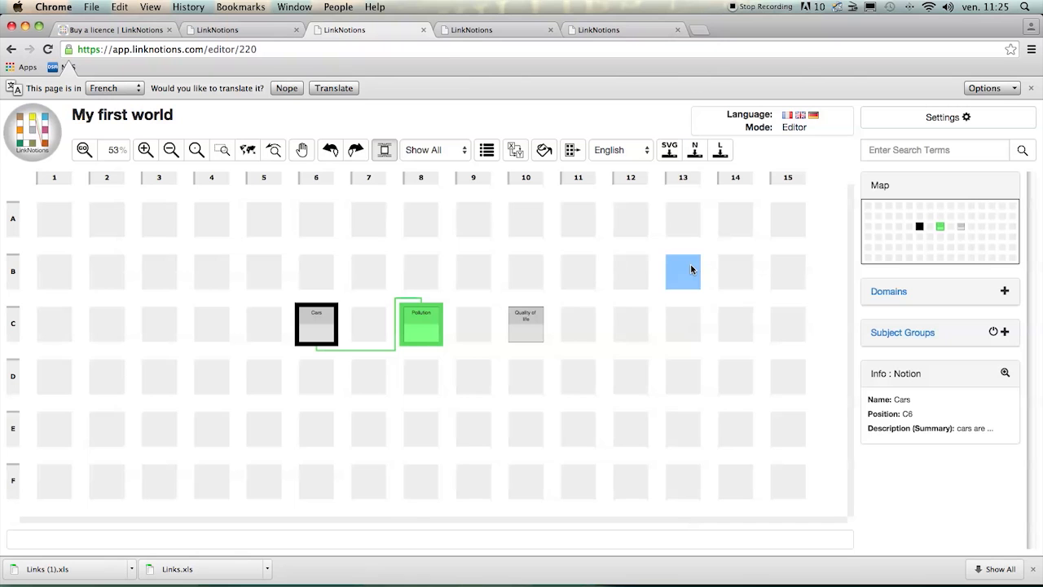
- Create a link from Pollution to Quality of life with a Negative influence type and save it
click(481, 344)
click(421, 345)
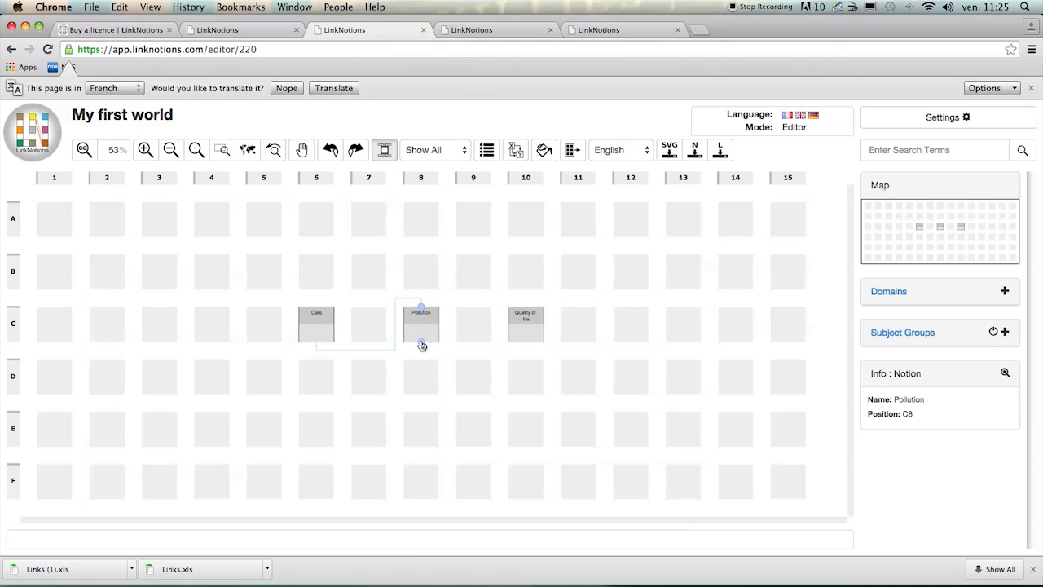
click(421, 345)
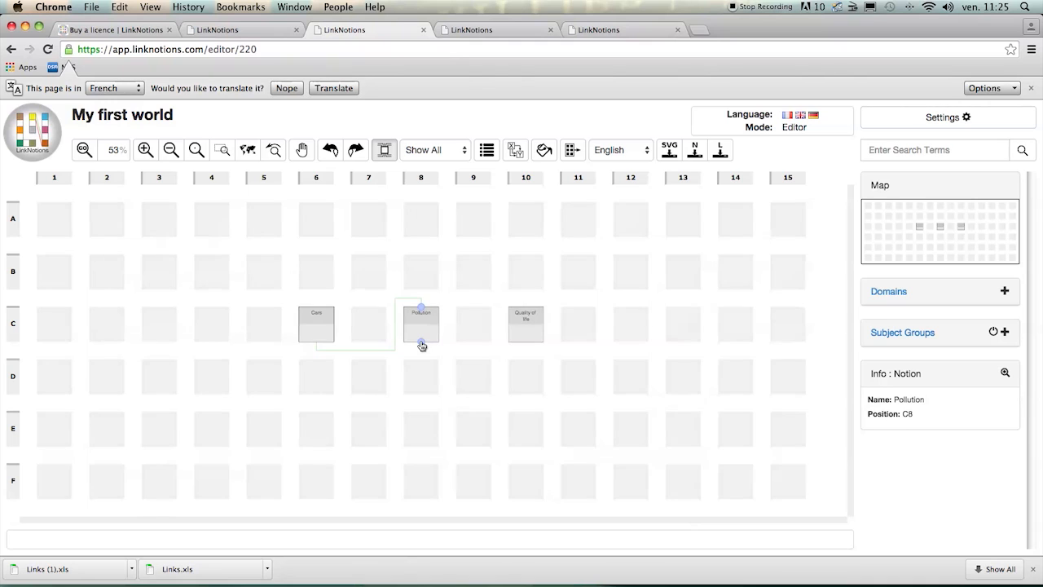
click(519, 335)
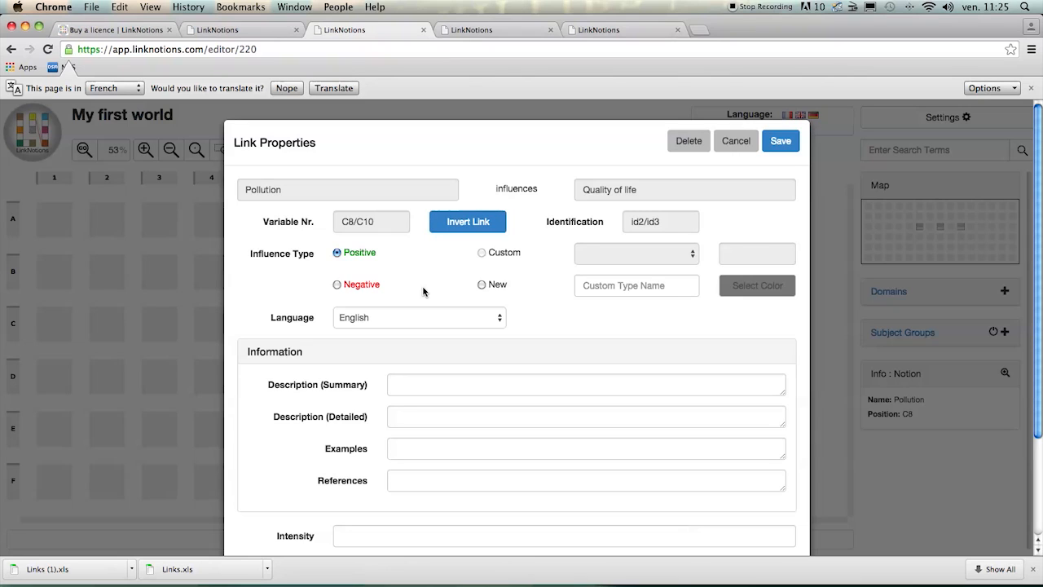
click(338, 285)
click(780, 142)
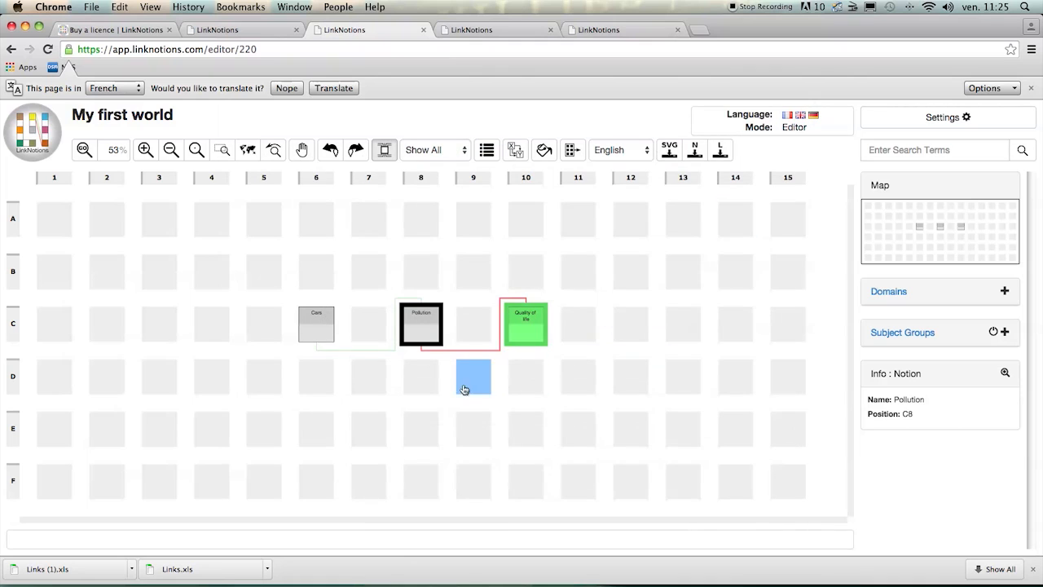
- View the properties of Pollution's outgoing link to Quality of life and close them without changes
right_click(432, 337)
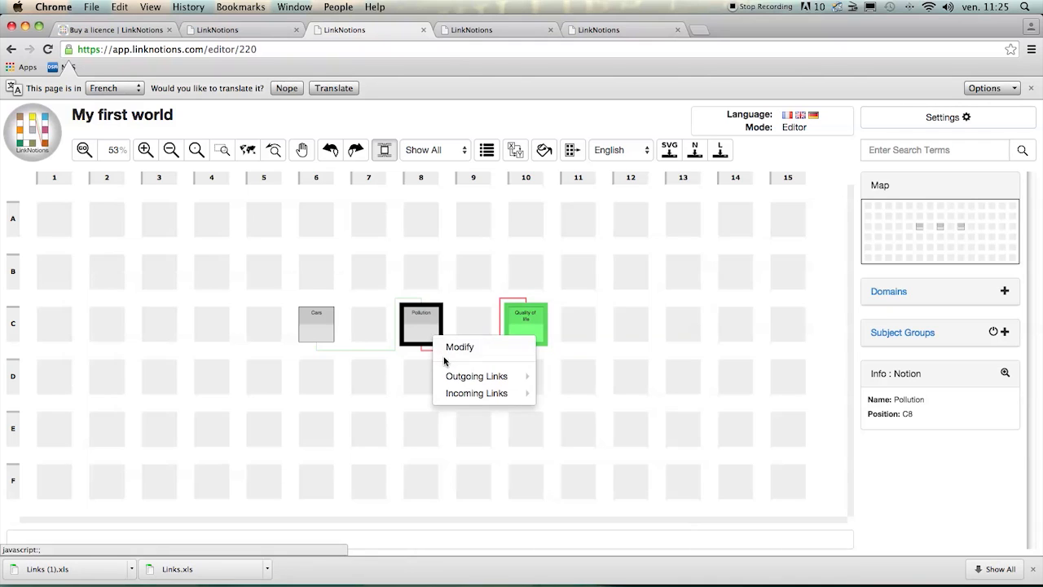
mouse_move(459, 377)
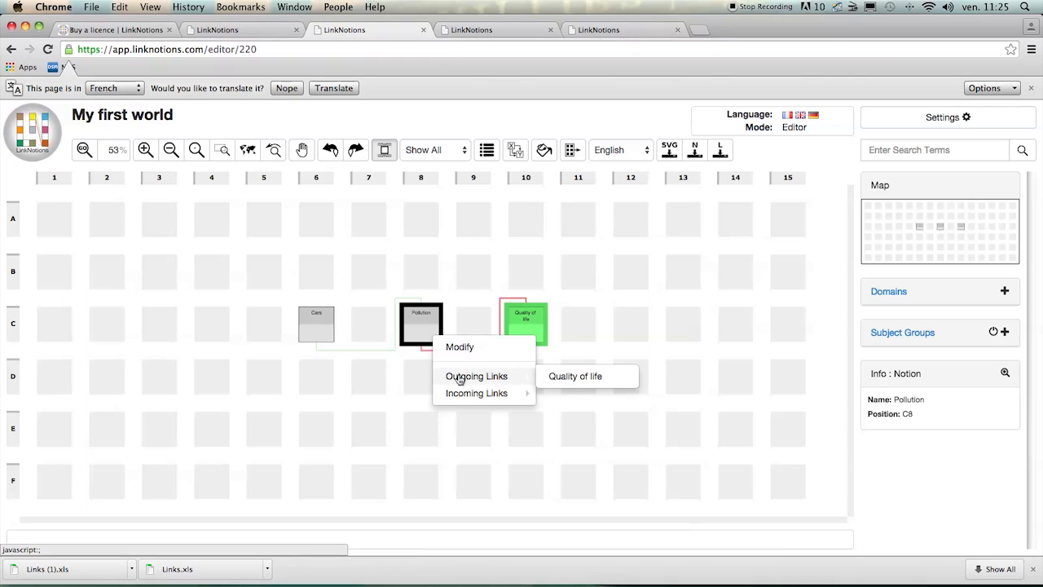
click(574, 377)
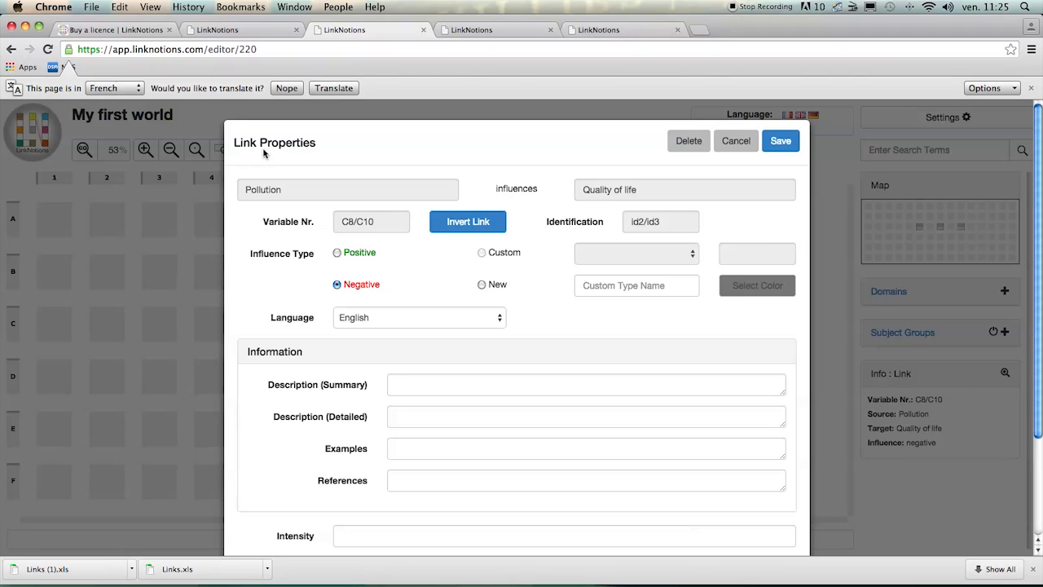
click(734, 141)
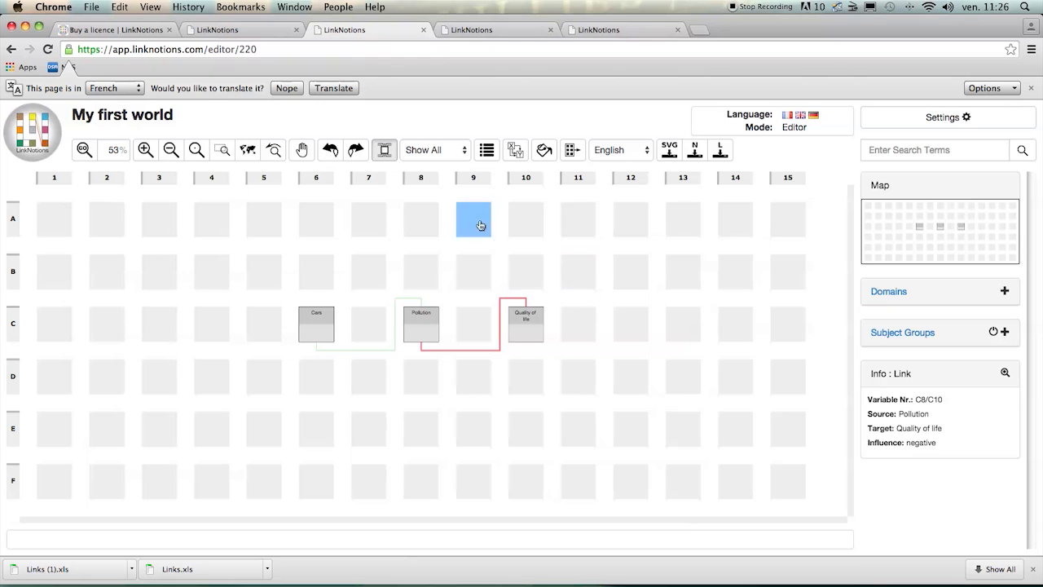
- Insert a column to the right of grid column 8 and delete column 9
right_click(431, 180)
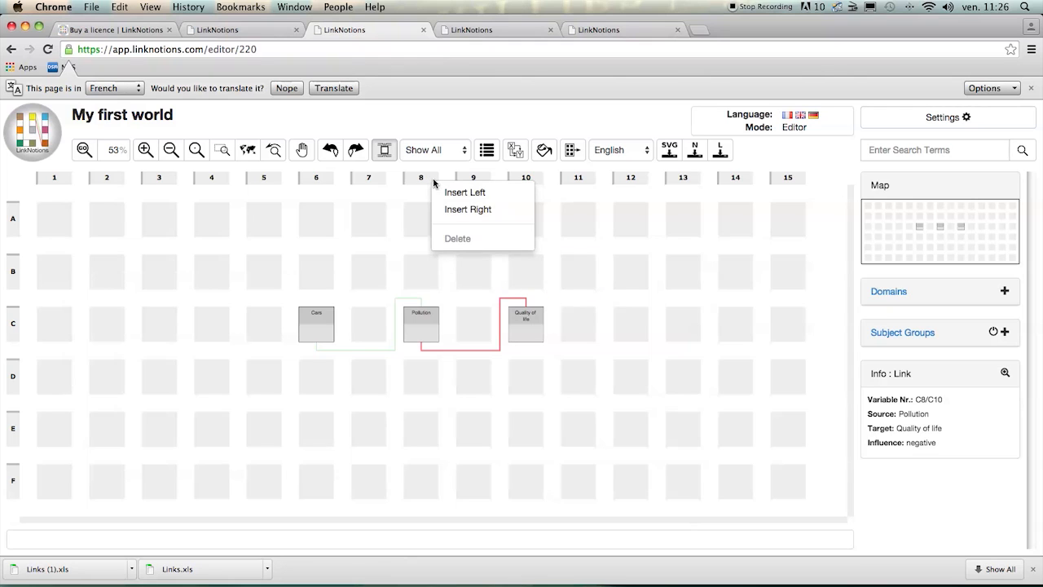
click(489, 213)
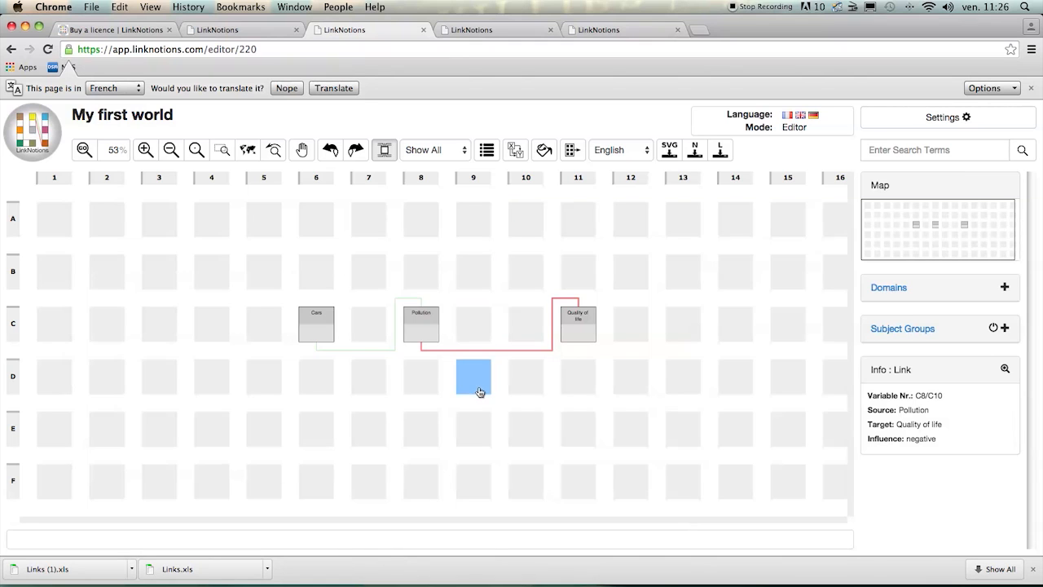
right_click(488, 186)
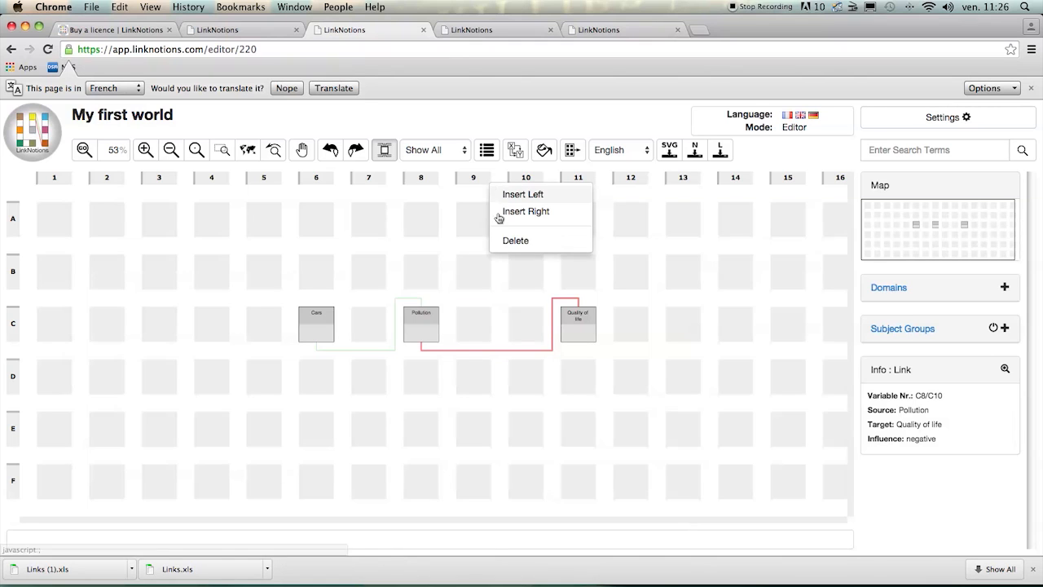
click(511, 241)
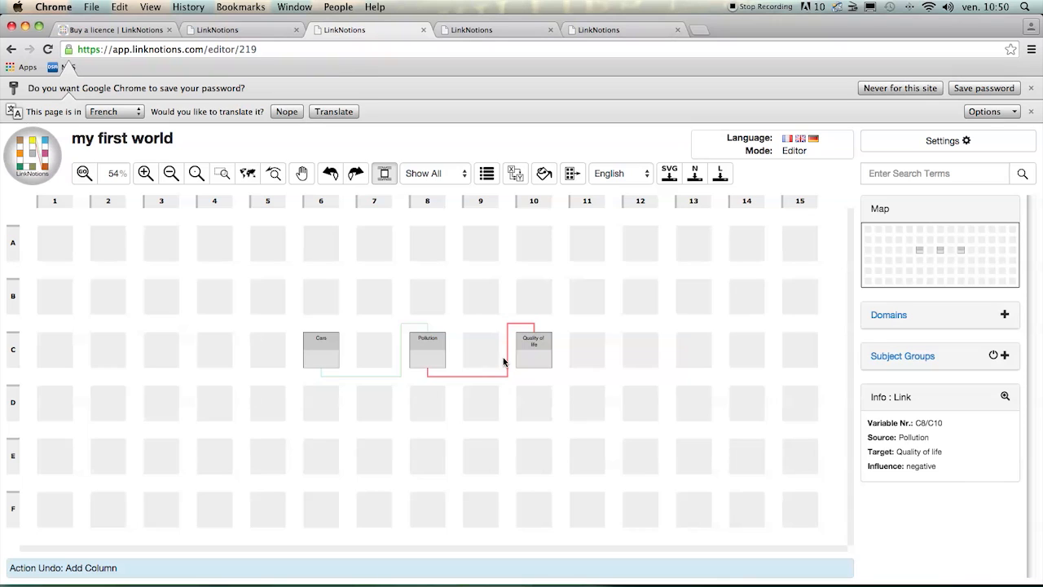
- Move the block of notions from C8 to C10 to a destination starting at E1, and undo the move
click(572, 152)
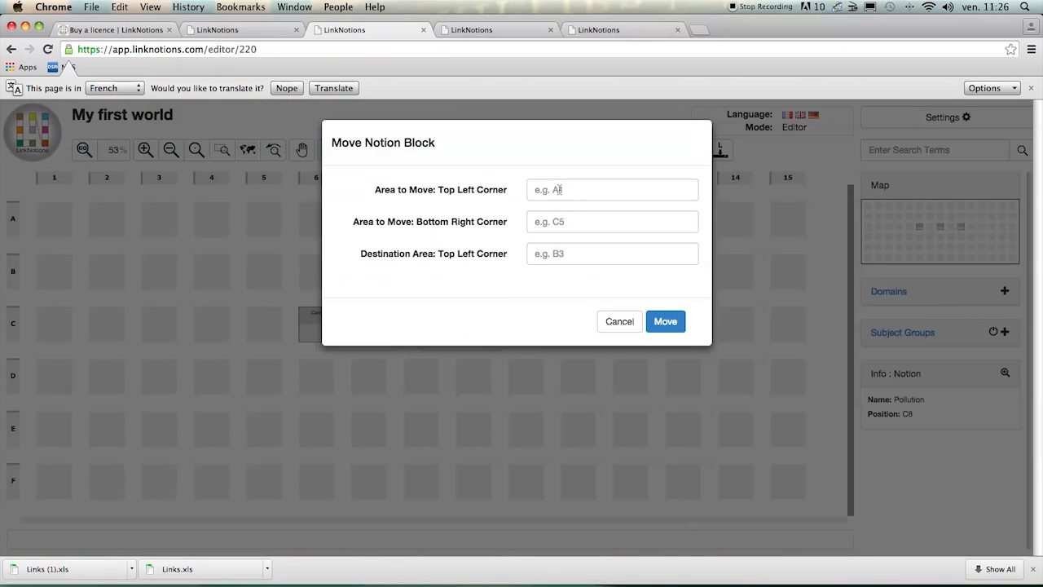
click(559, 189)
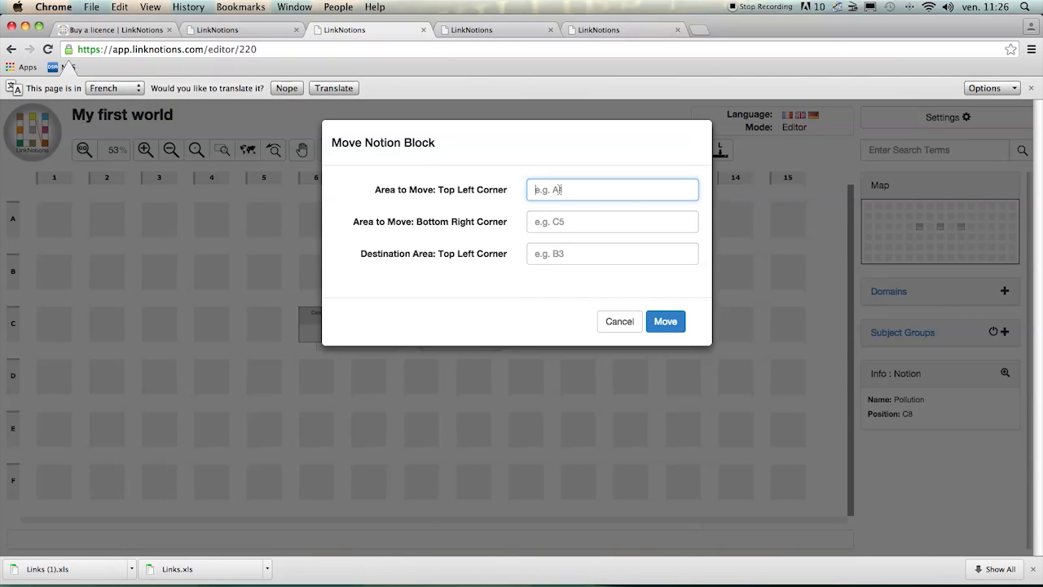
text(c8)
click(558, 220)
text(c)
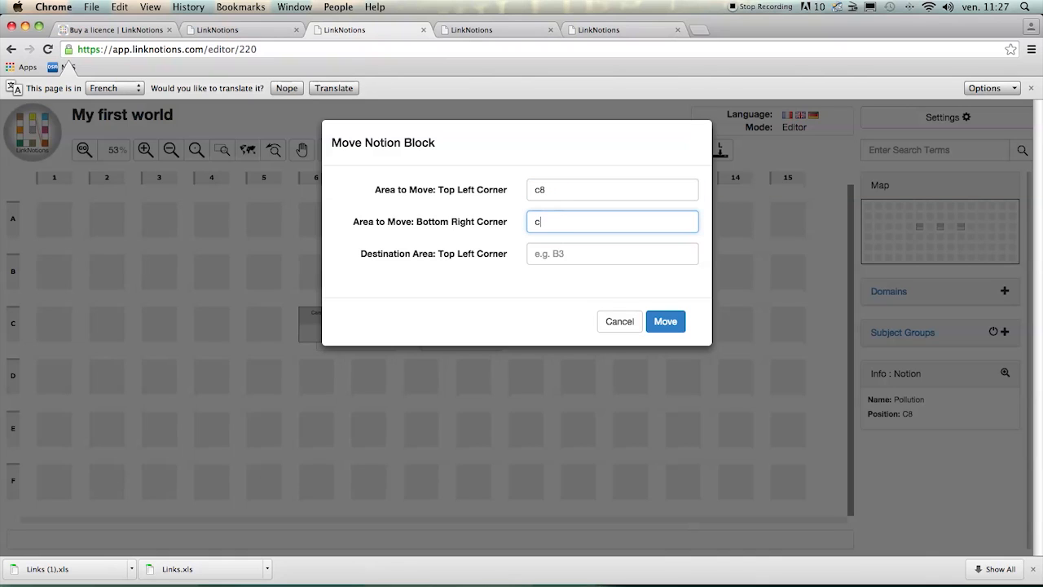
text(18)
key(BackSpace)
text(0)
key(Tab)
text(e1)
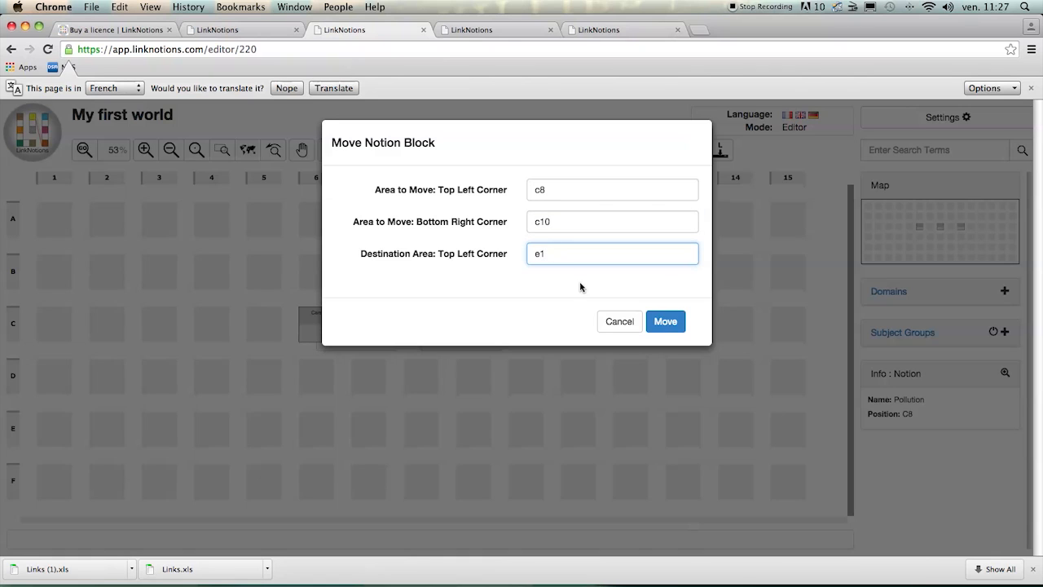
click(666, 324)
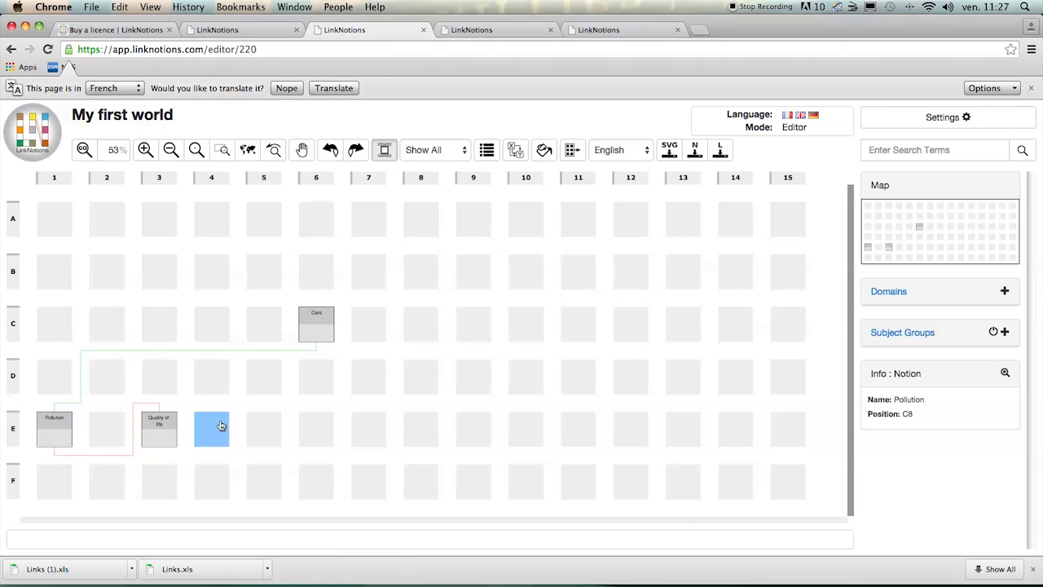
click(330, 152)
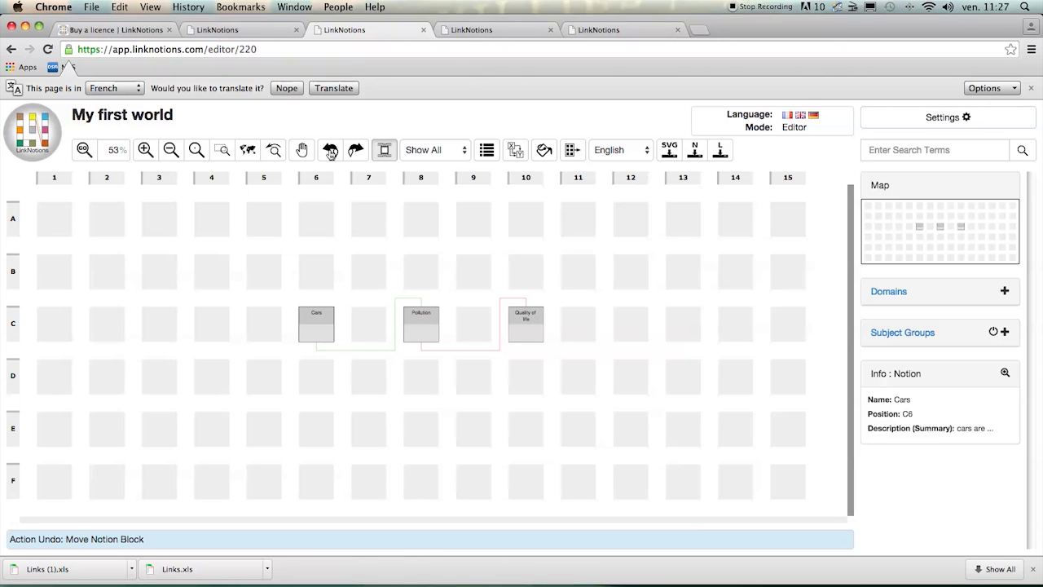
- Export all notions to Notions.xls, inspect the file in Excel with widened columns, and close it without saving the changes
click(693, 155)
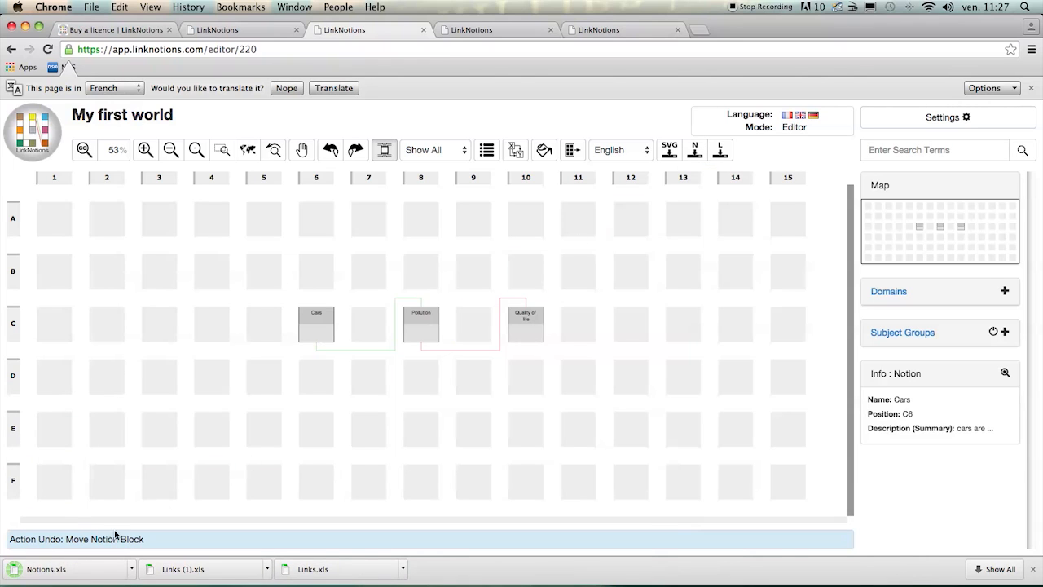
click(35, 571)
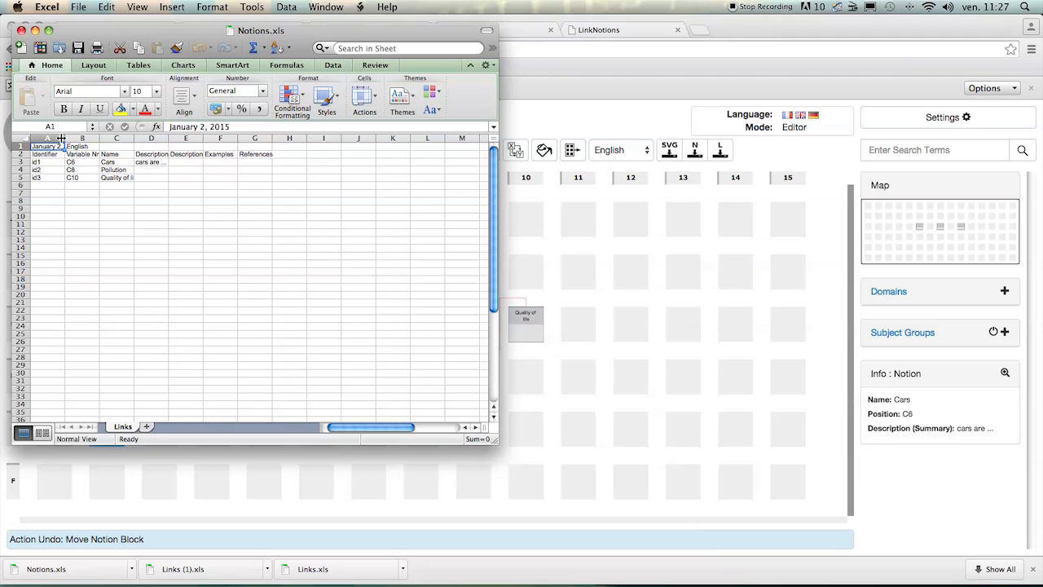
drag(64, 139, 185, 141)
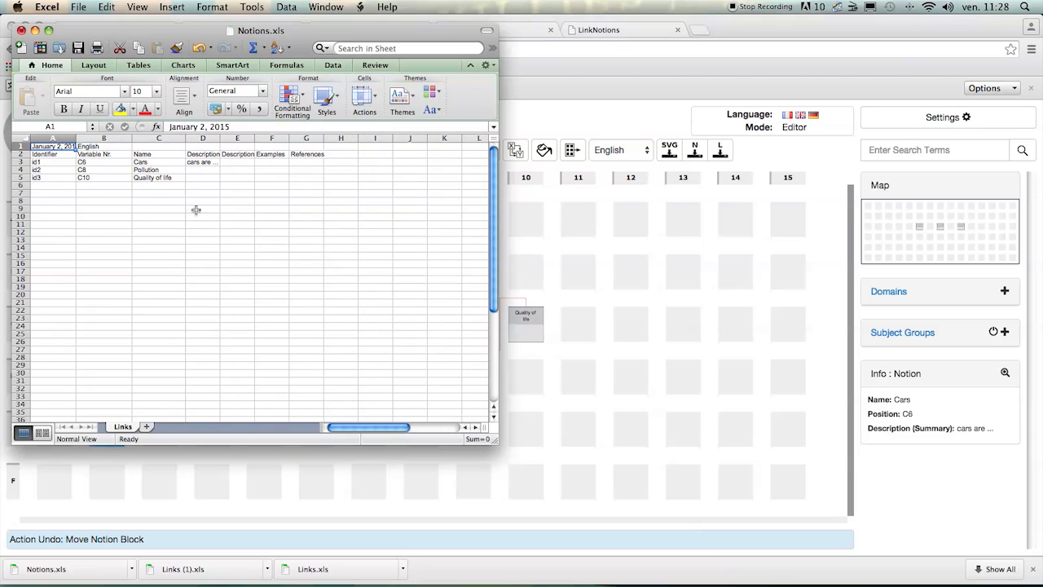
click(21, 30)
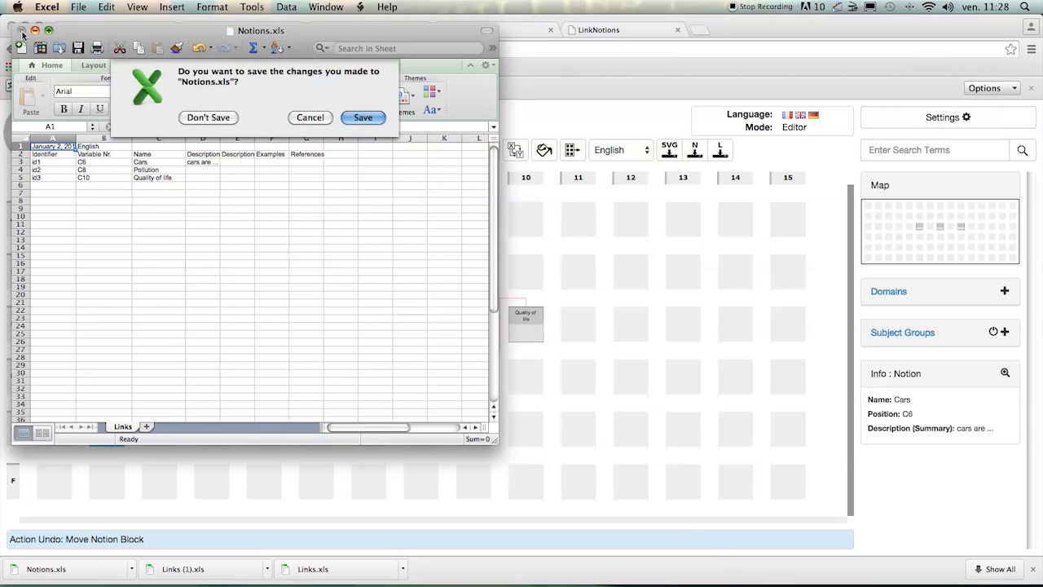
click(210, 119)
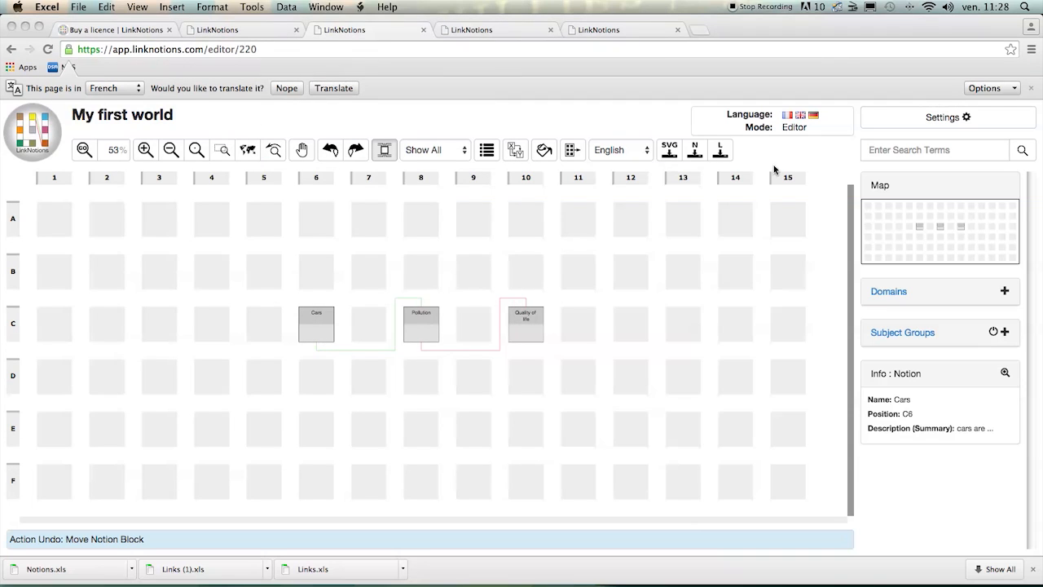
click(722, 157)
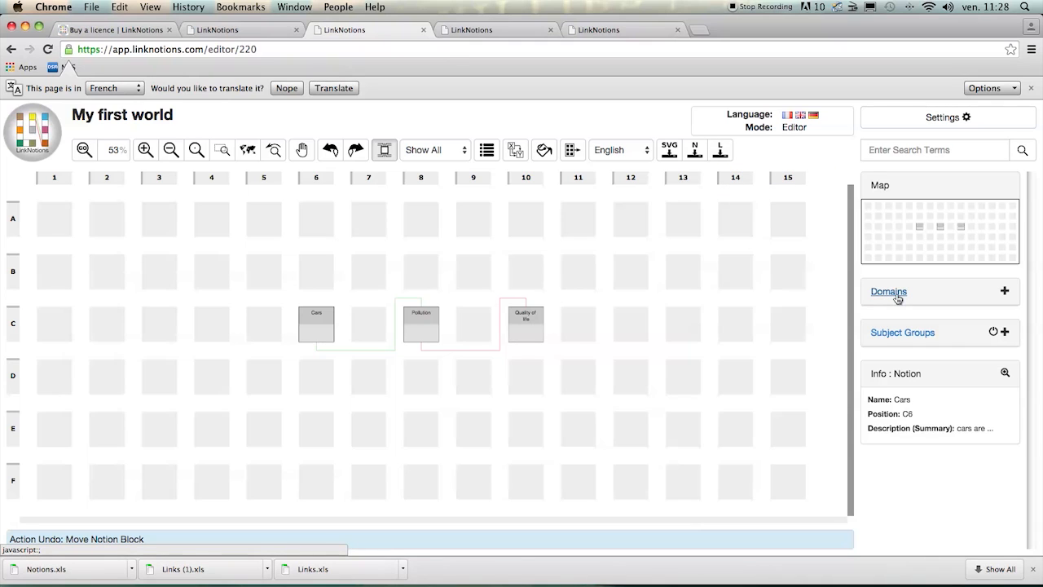
- Switch to the "About pollution" world and examine the links leaving the Buses notion
click(503, 32)
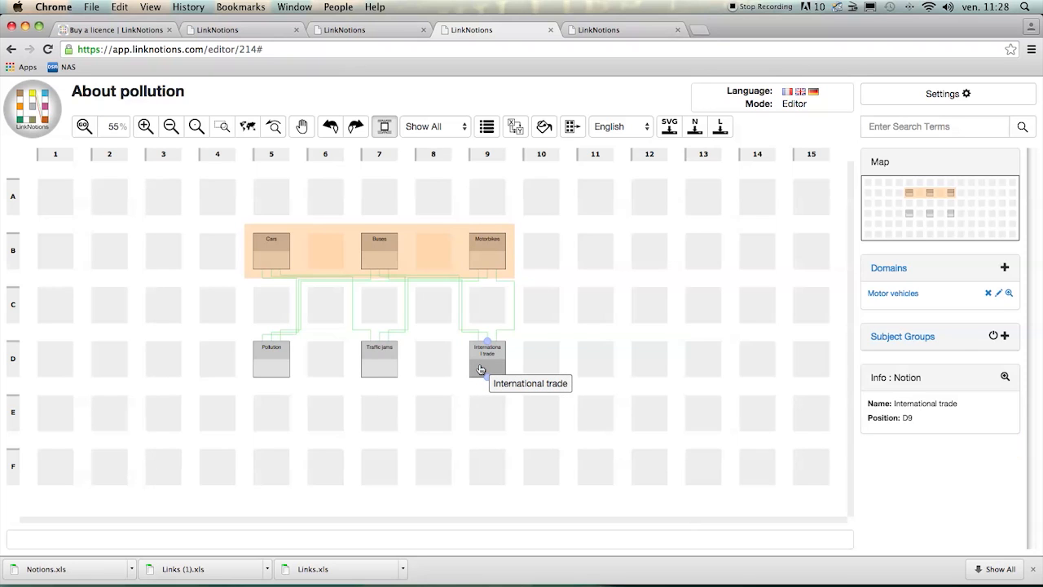
click(390, 270)
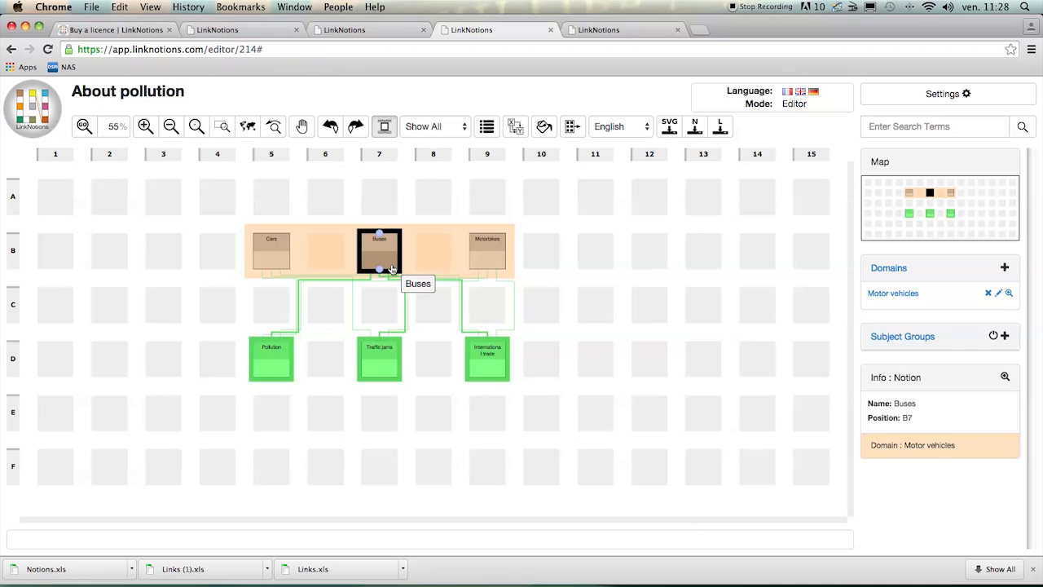
click(428, 332)
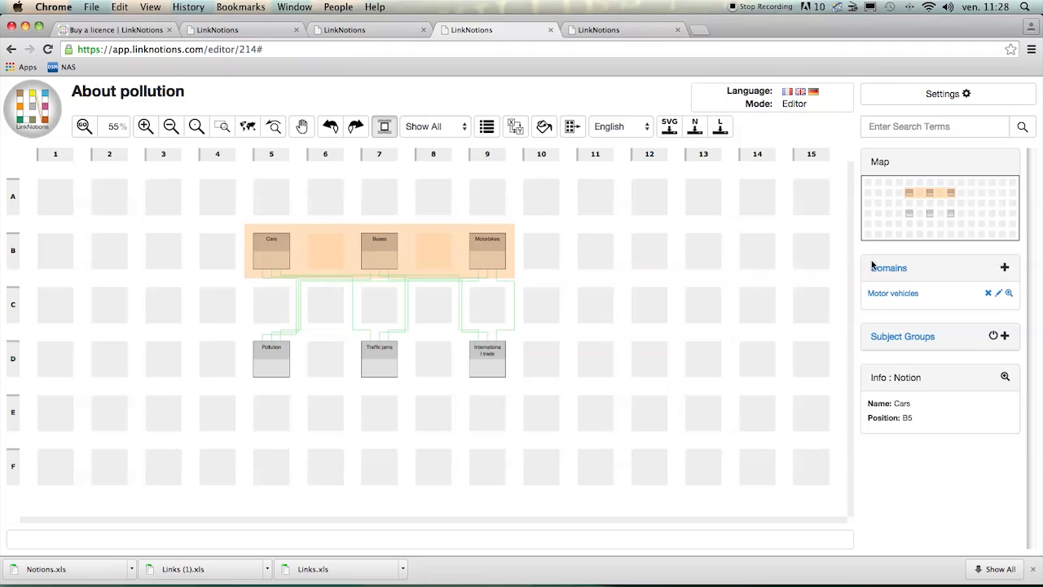
- Create a domain named "Consequences" spanning the cells from Pollution (D5) to International trade (D9)
click(1007, 269)
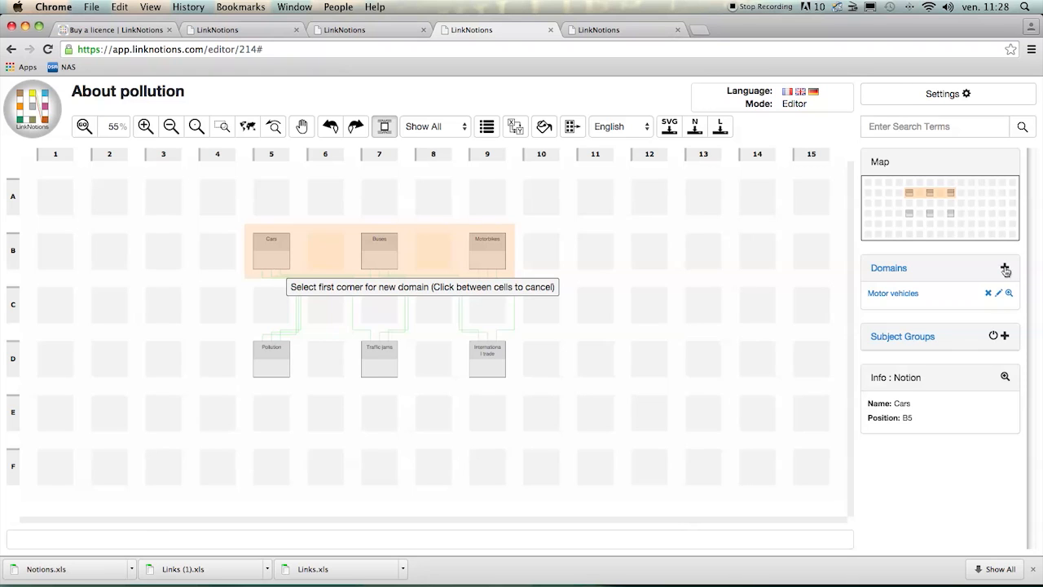
click(272, 358)
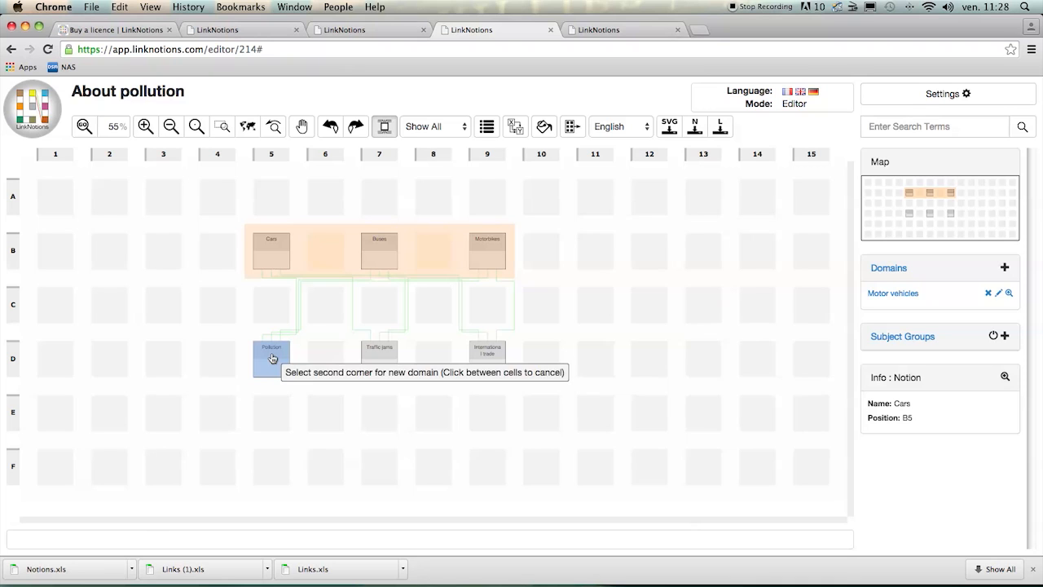
click(488, 367)
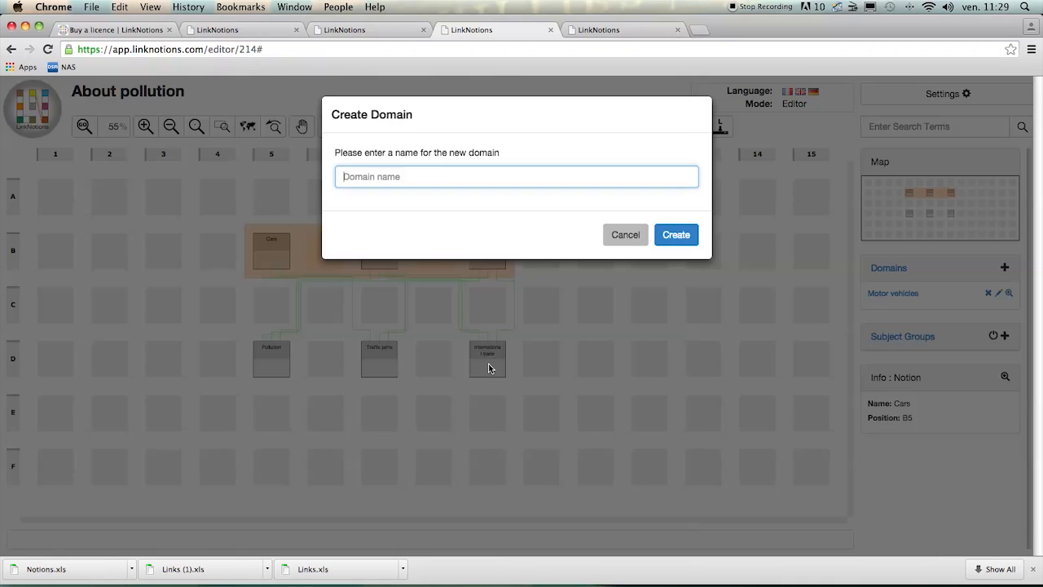
text(Consequences)
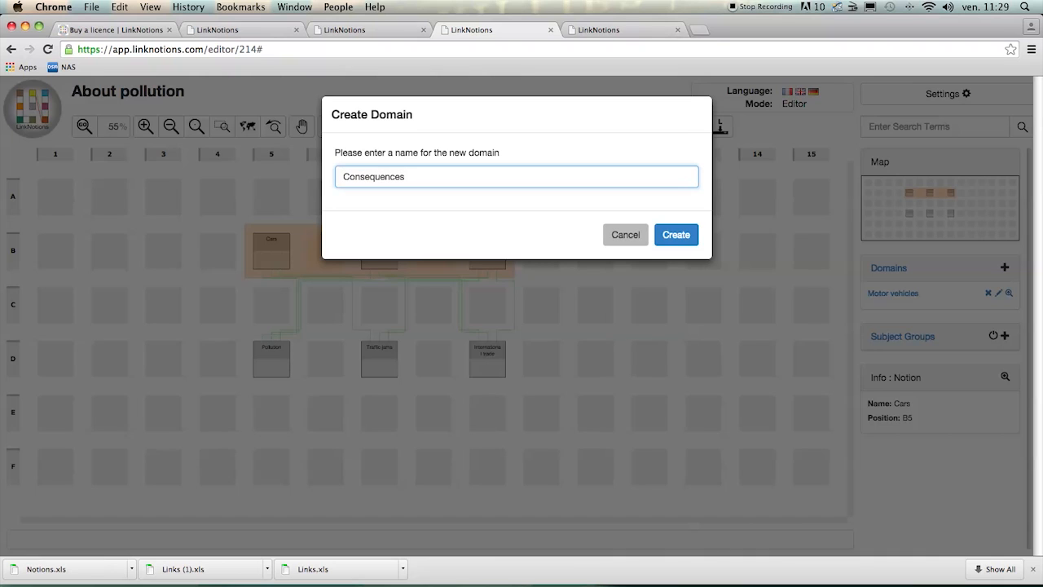
click(675, 235)
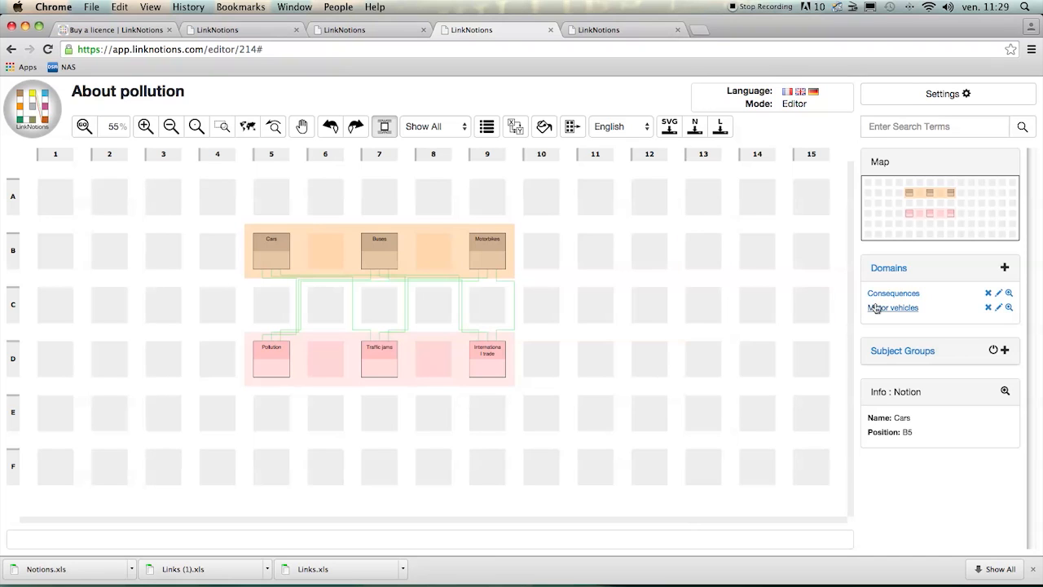
- Apply a grey color scheme to the Consequences domain and save its properties
click(999, 297)
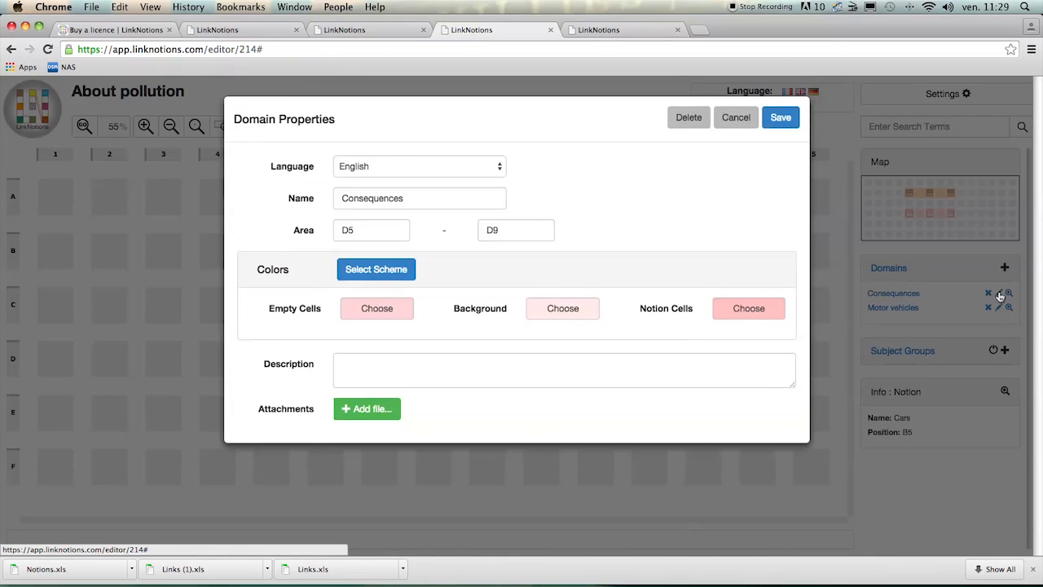
click(397, 268)
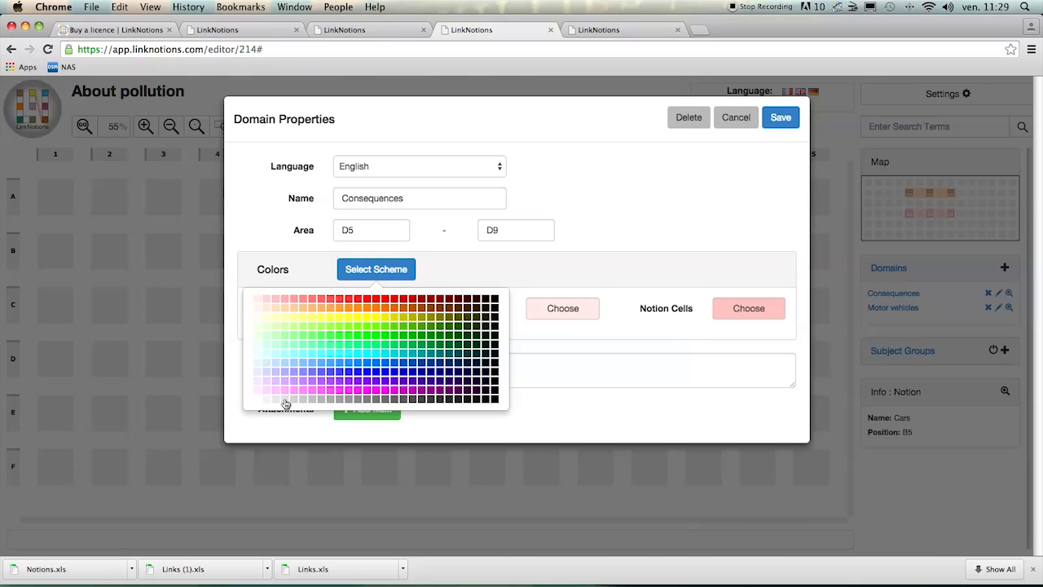
click(286, 400)
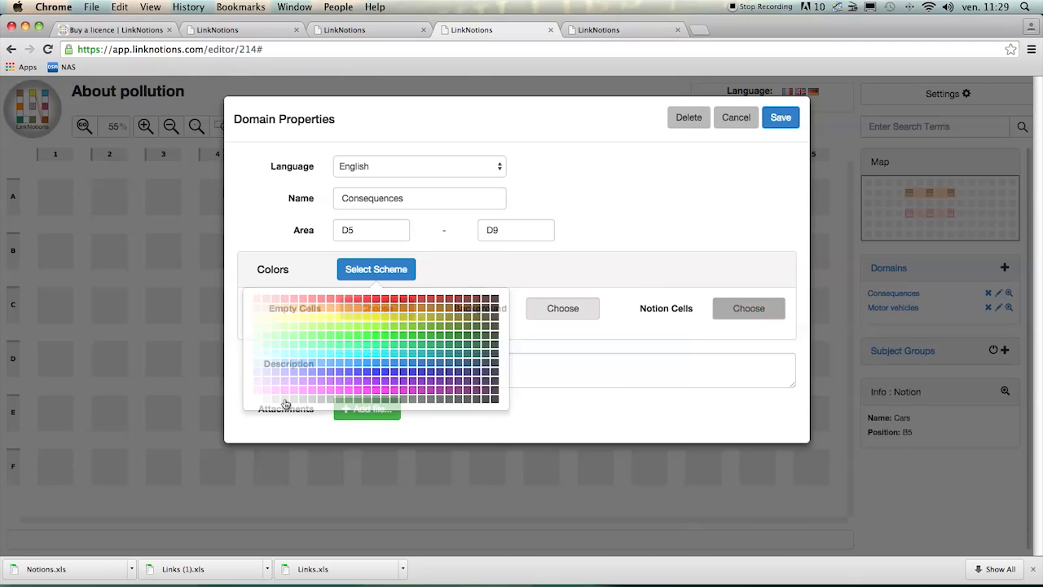
click(780, 118)
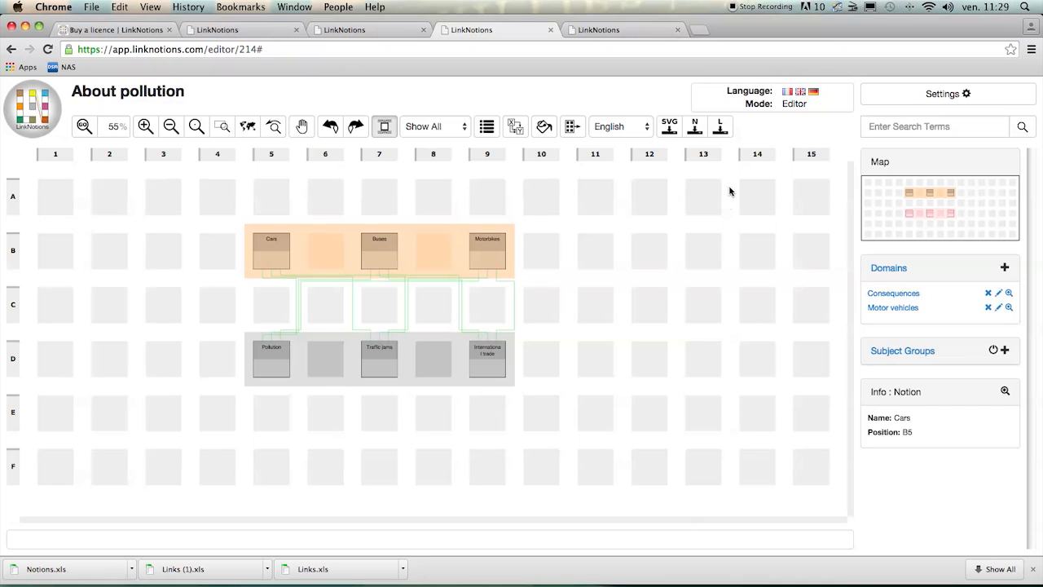
- Open the Edit mode page of the user manual on the LinkNotions website and read through its instructions
click(621, 28)
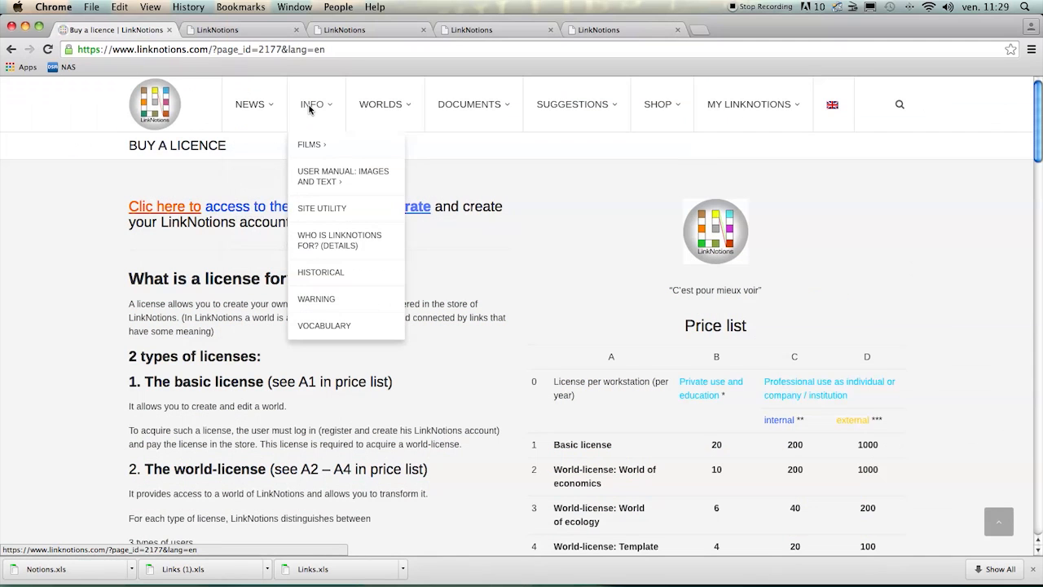
mouse_move(326, 180)
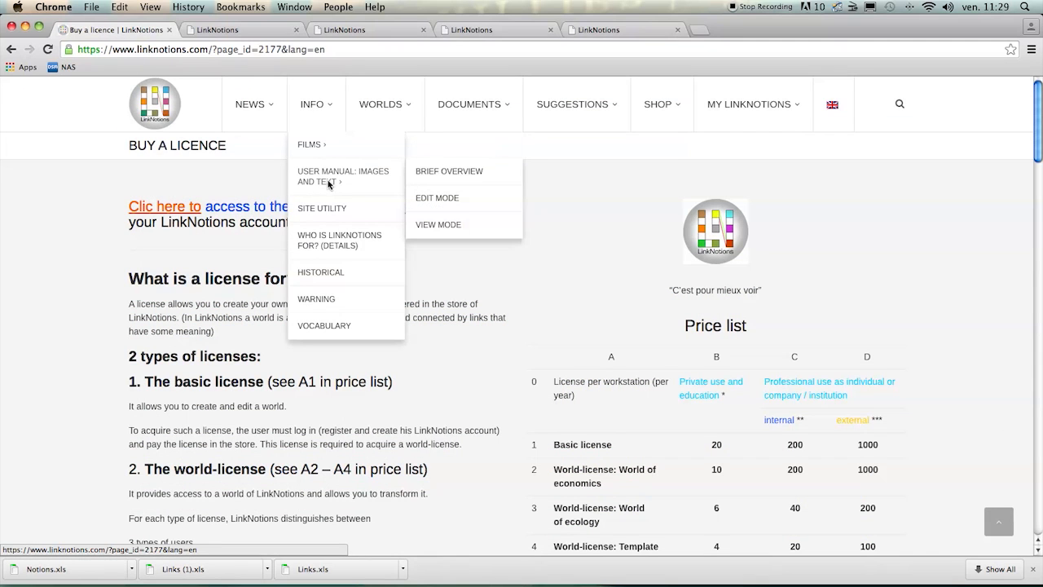
click(463, 203)
scroll(463, 210, down, 10)
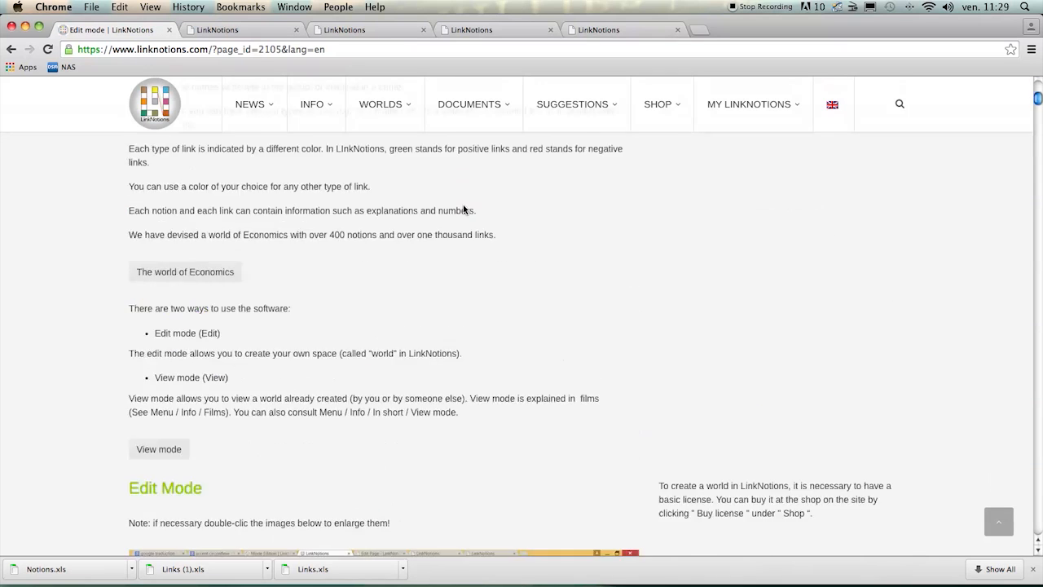
scroll(463, 210, down, 5)
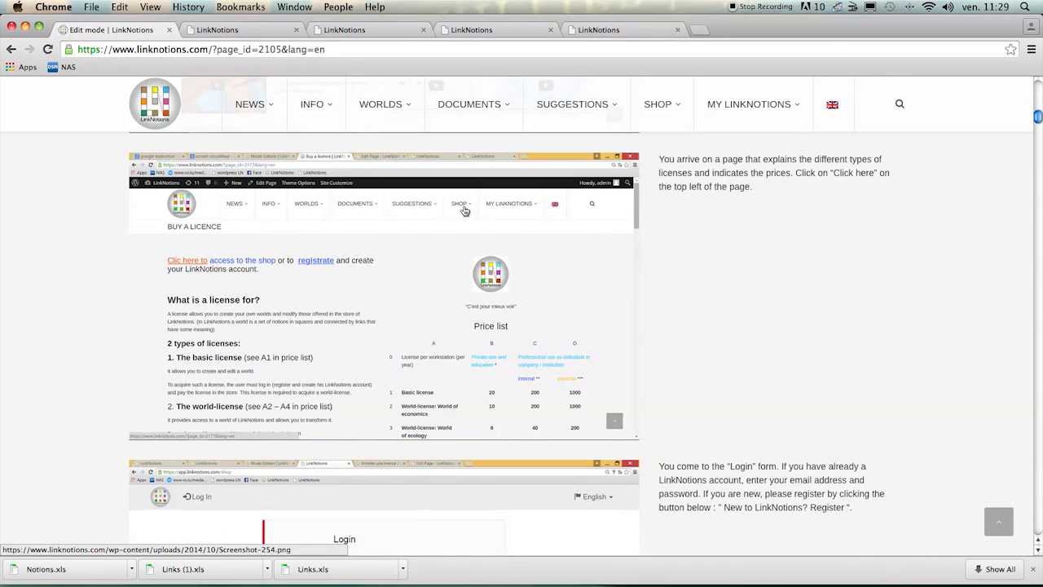